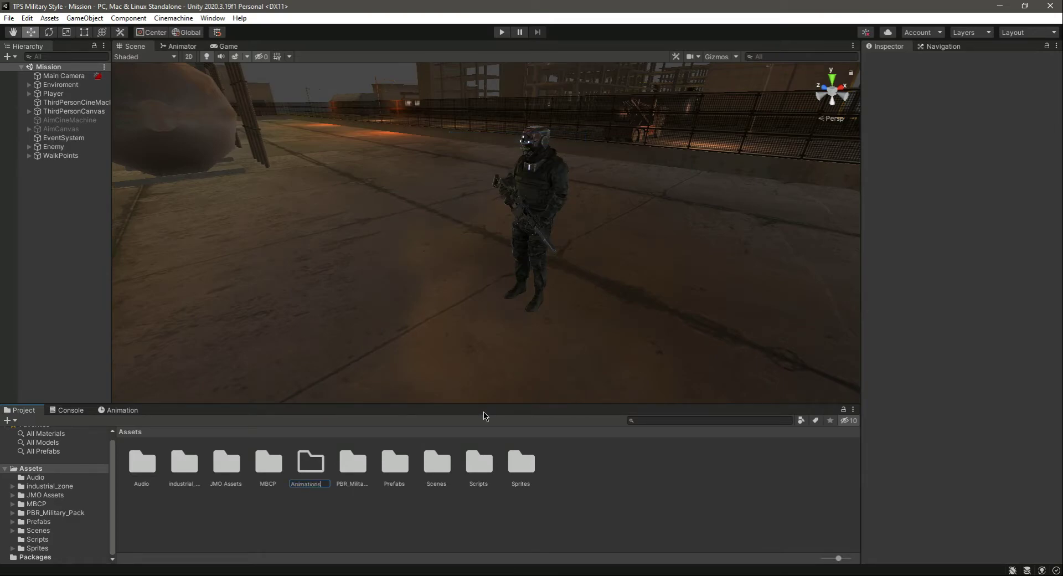
Name the new Assets folder Animations and open the Animation folder of PBR_Soldier_01 in PBR_Military_Pack
key("Return")
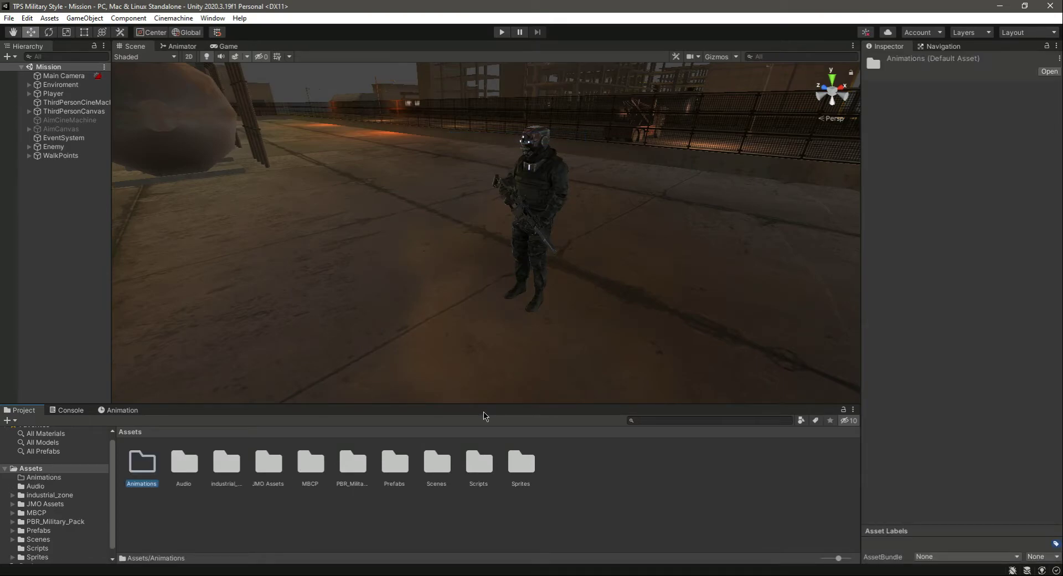
left_click(55, 522)
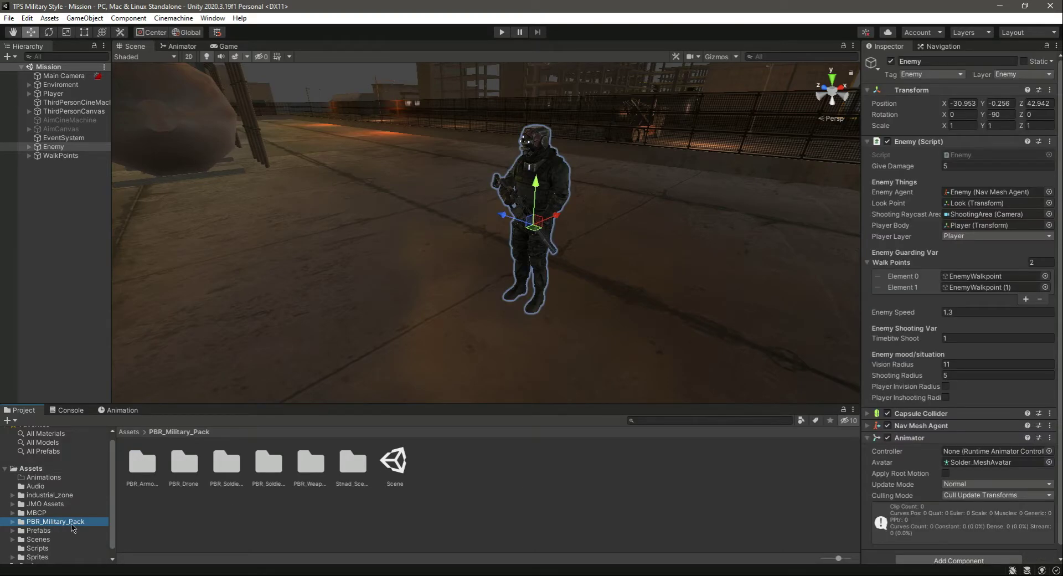
left_click(226, 463)
double_click(224, 462)
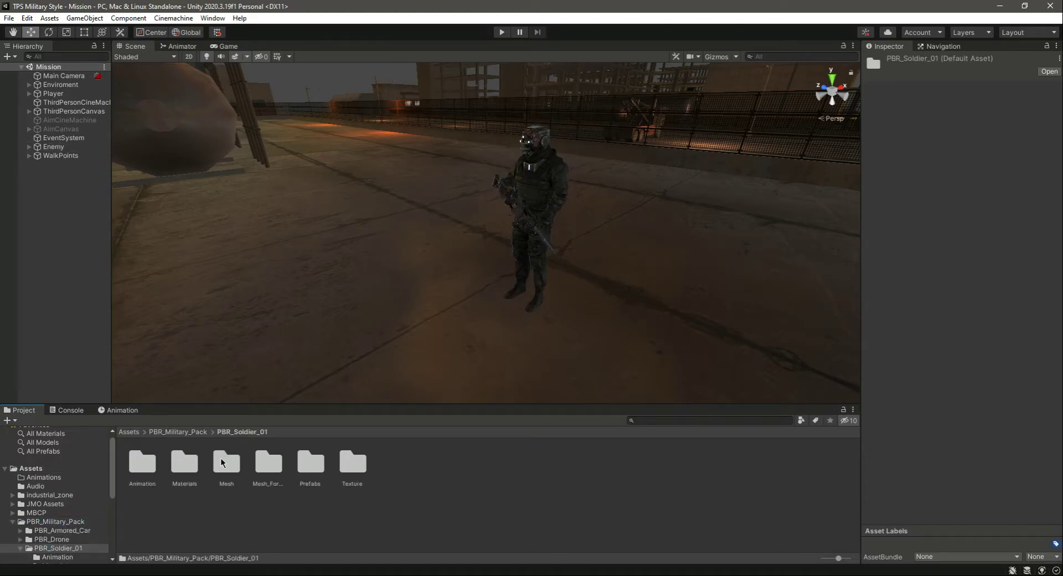
double_click(145, 464)
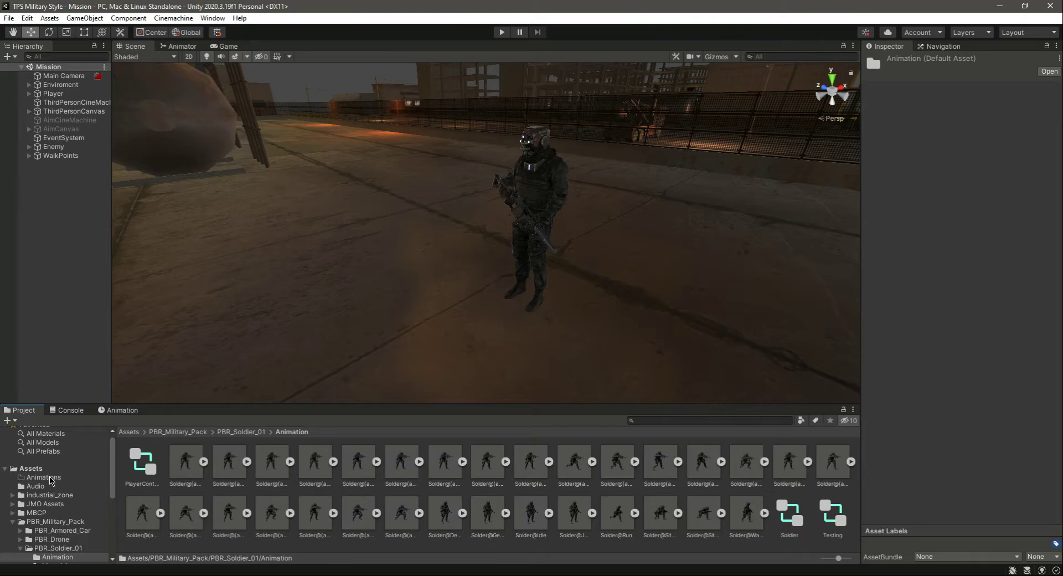
Create an Animator Controller named Enemy in the Animations folder
left_click(50, 479)
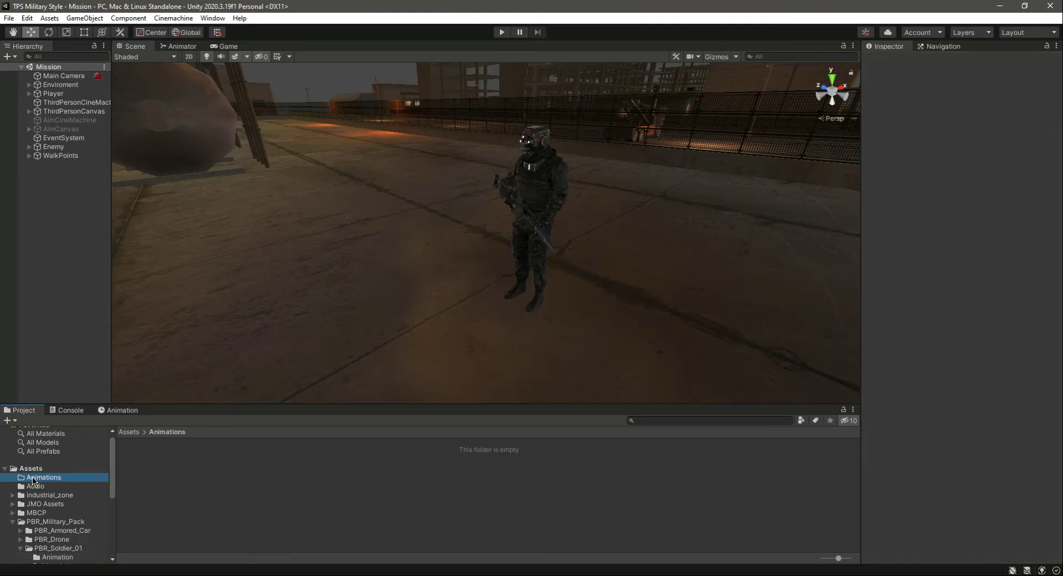
right_click(262, 483)
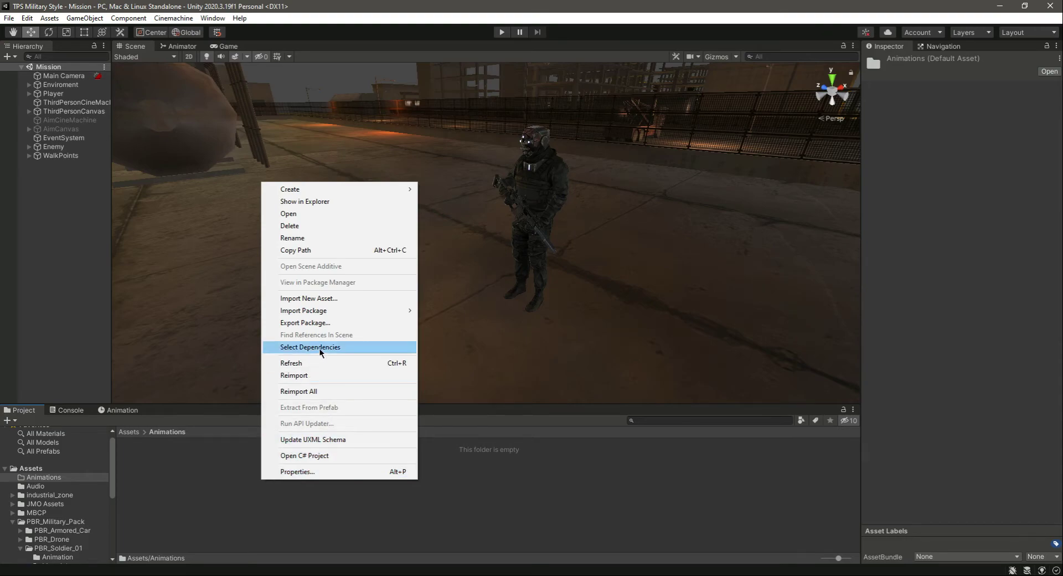
mouse_move(390, 192)
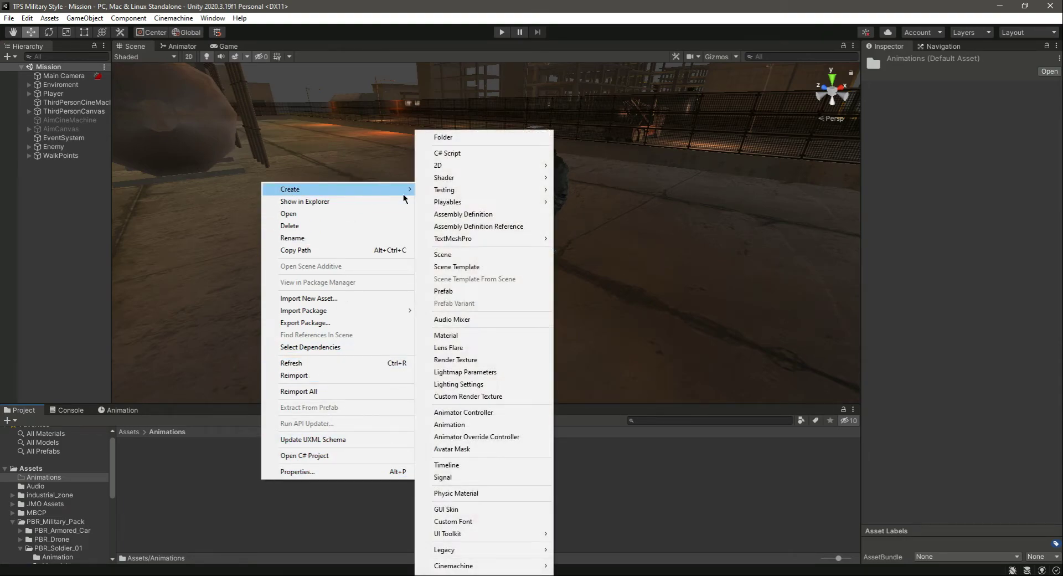
left_click(463, 412)
type("E")
key("Return")
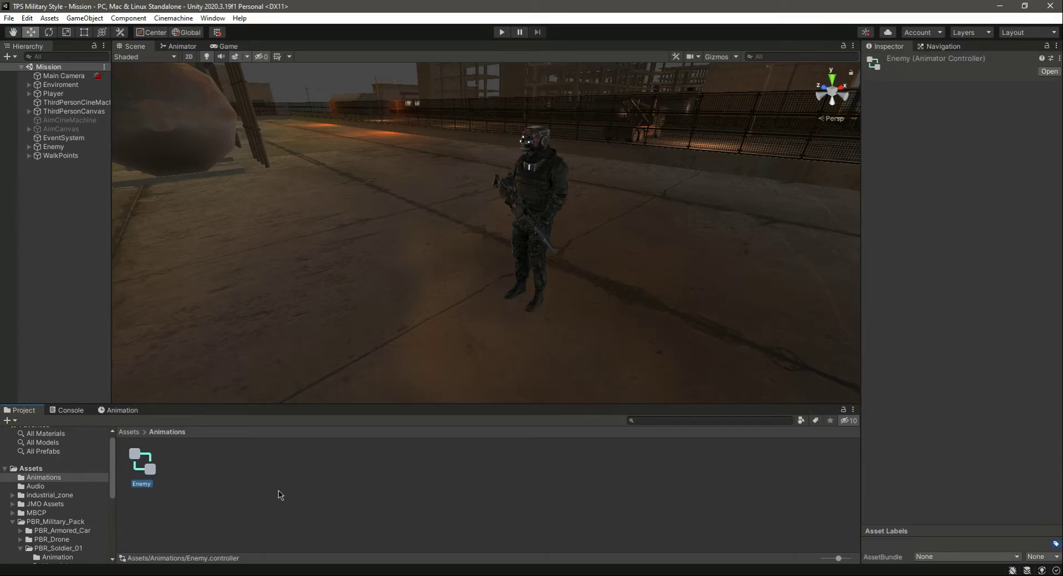
Assign the Enemy animator controller to the Animator component of the Enemy object and save the scene
left_click(67, 148)
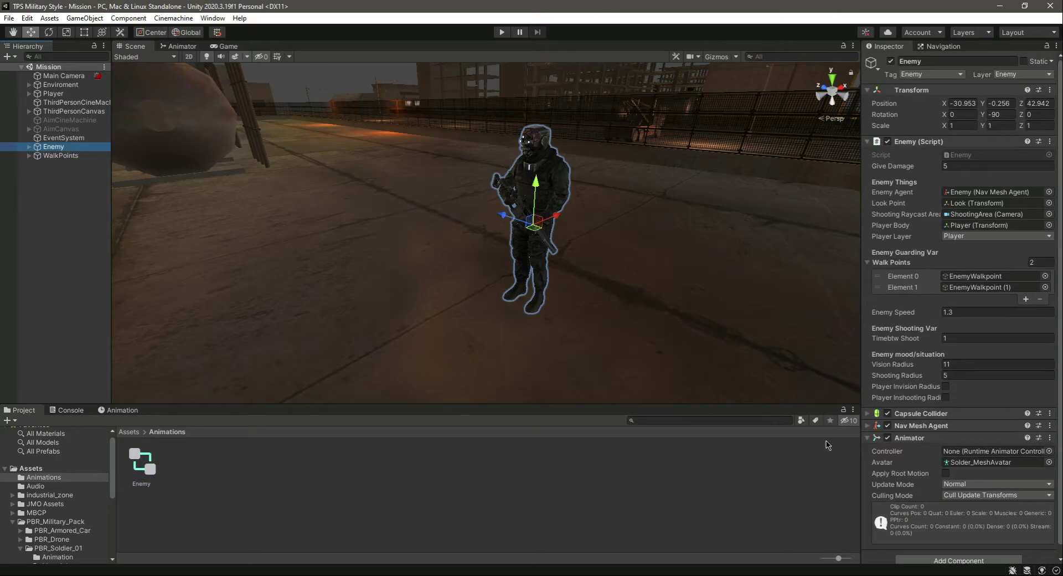
left_click(868, 144)
left_click(867, 143)
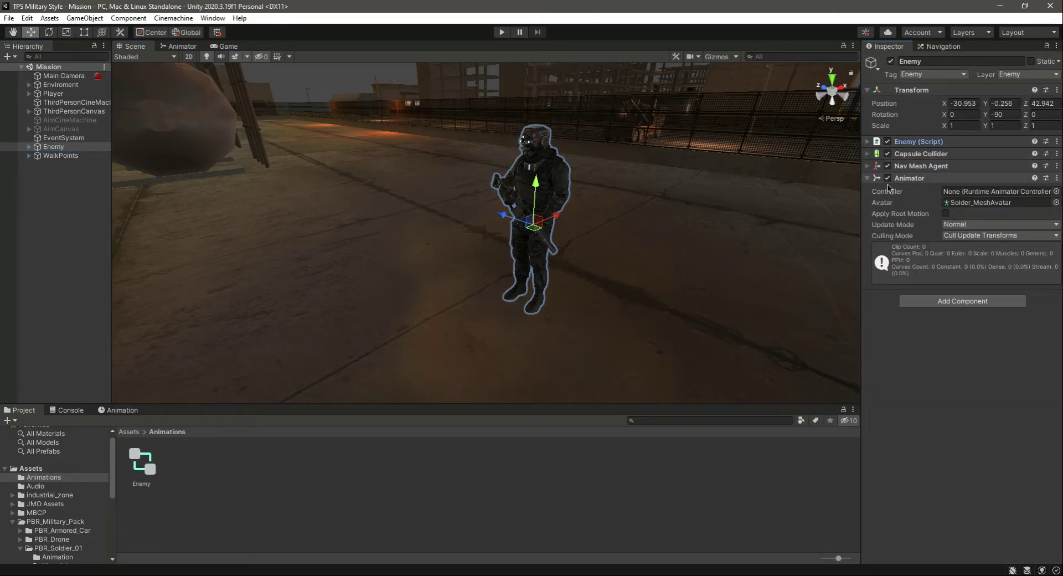
left_click_drag(138, 465, 973, 192)
key("ctrl+s")
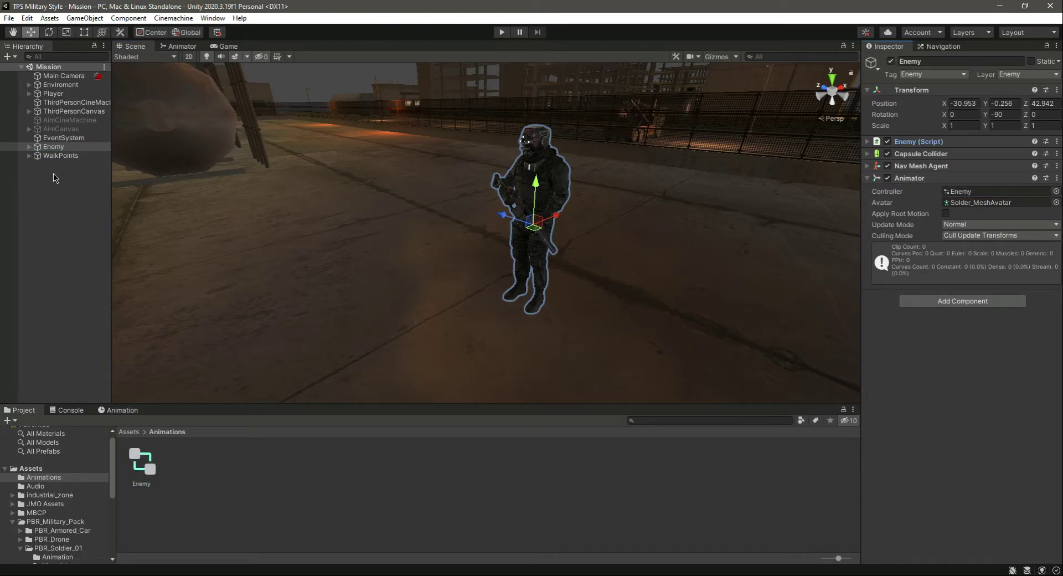
Open the Enemy object's controller graph in the Animator view
left_click(62, 147)
left_click(195, 47)
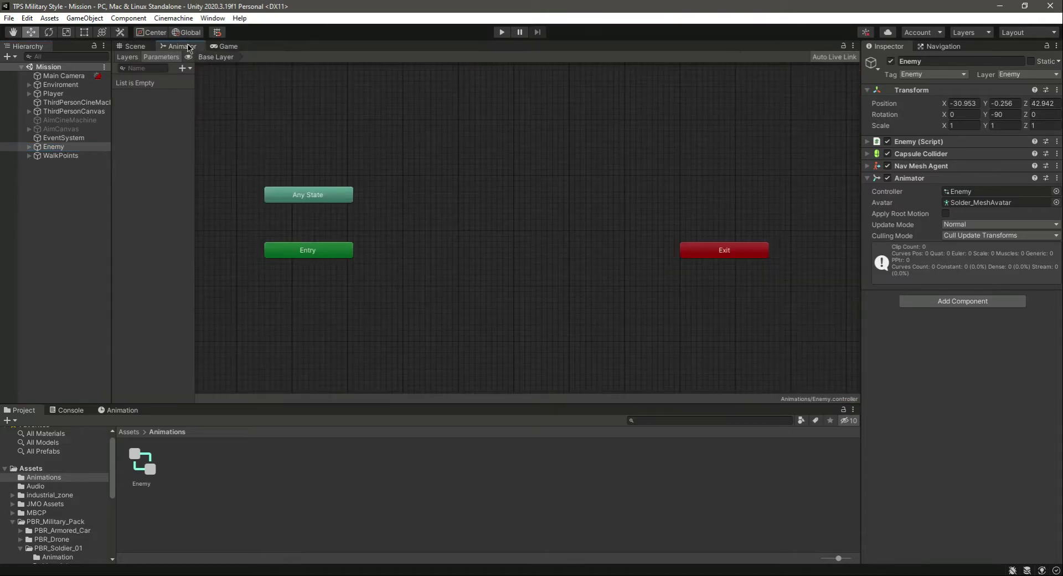
left_click(53, 93)
left_click(51, 147)
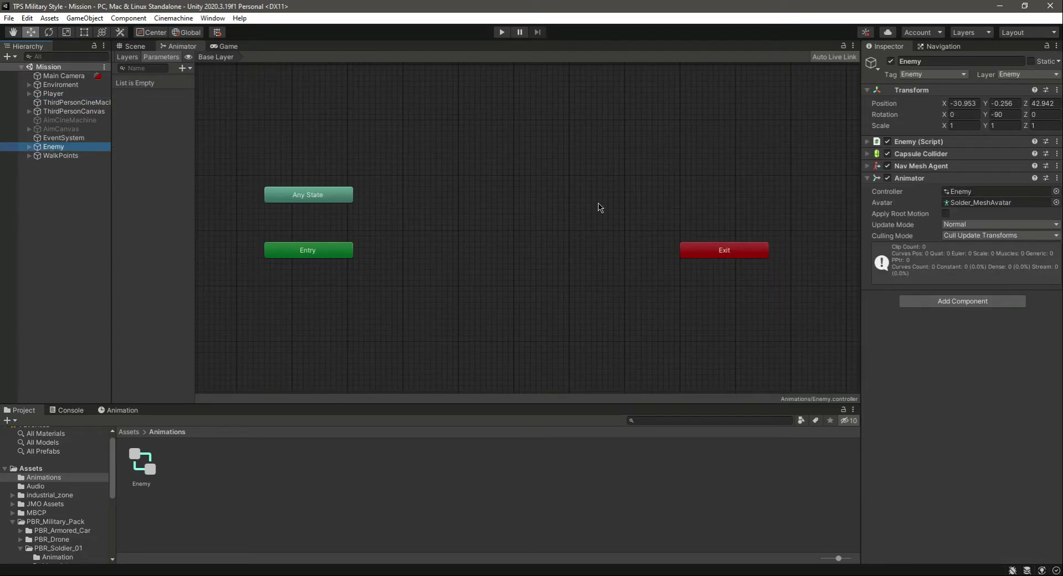
scroll(599, 208, "down", 4)
scroll(776, 160, "down", 2)
scroll(839, 133, "up", 3)
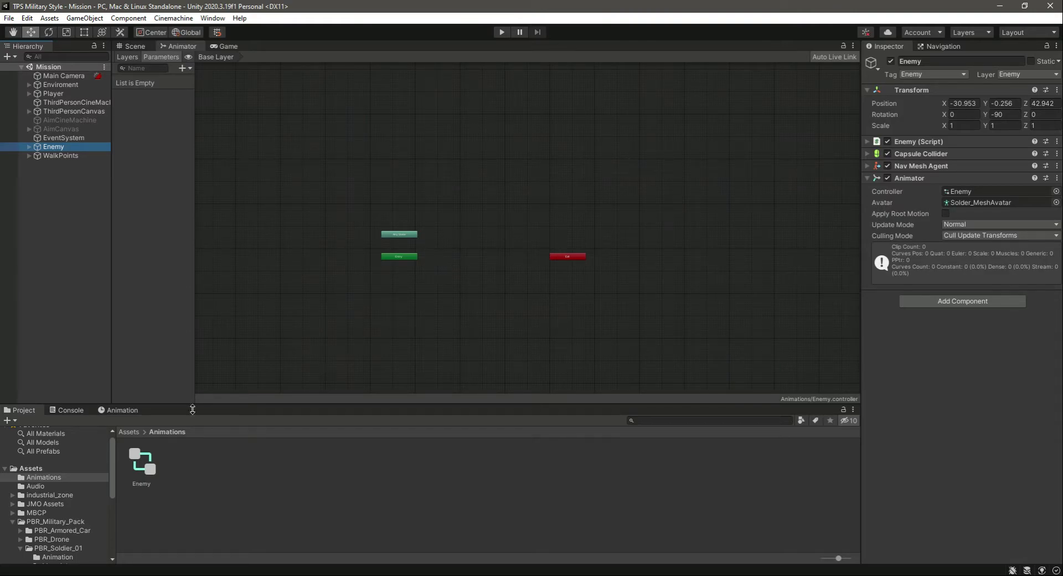
Find the Walk clip in PBR_Soldier_01's Animation folder, preview it and add it to the Enemy controller graph as a state
left_click(58, 522)
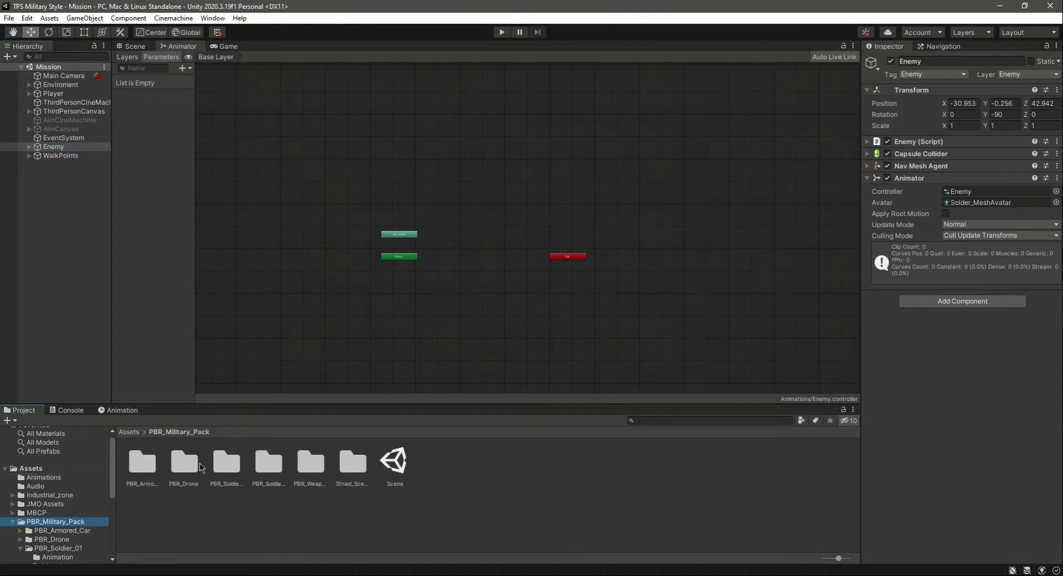
double_click(231, 467)
double_click(152, 466)
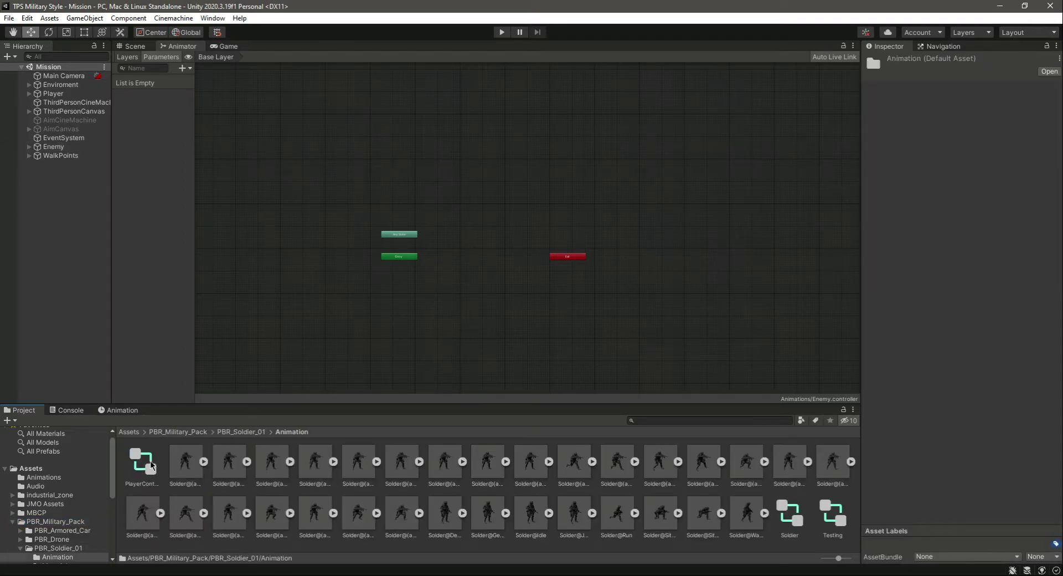
left_click(188, 475)
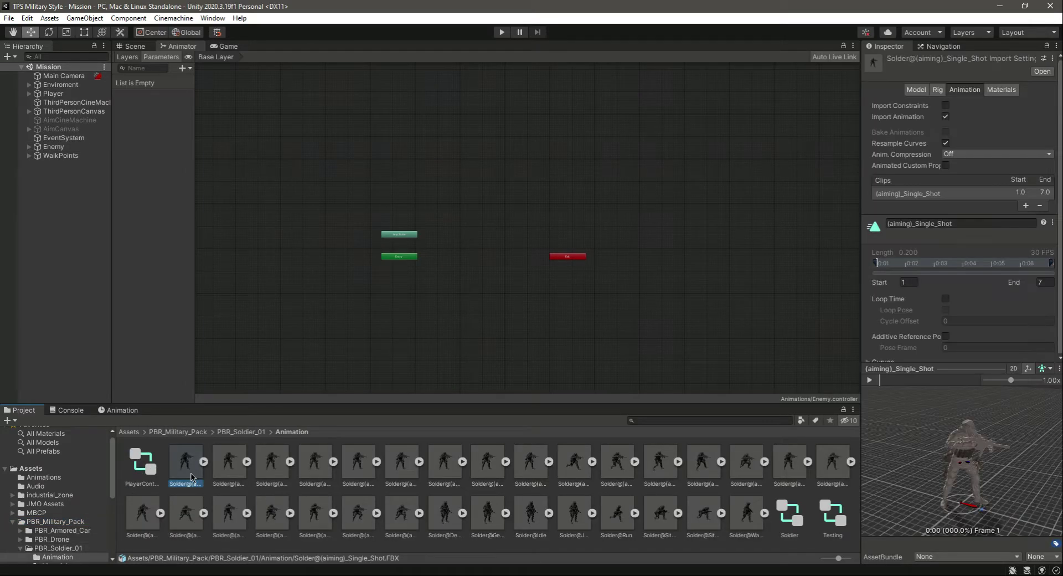
key("Right")
key("Right")
key("Right")
key("Right")
key("Right")
key("Right")
key("Right")
key("Right")
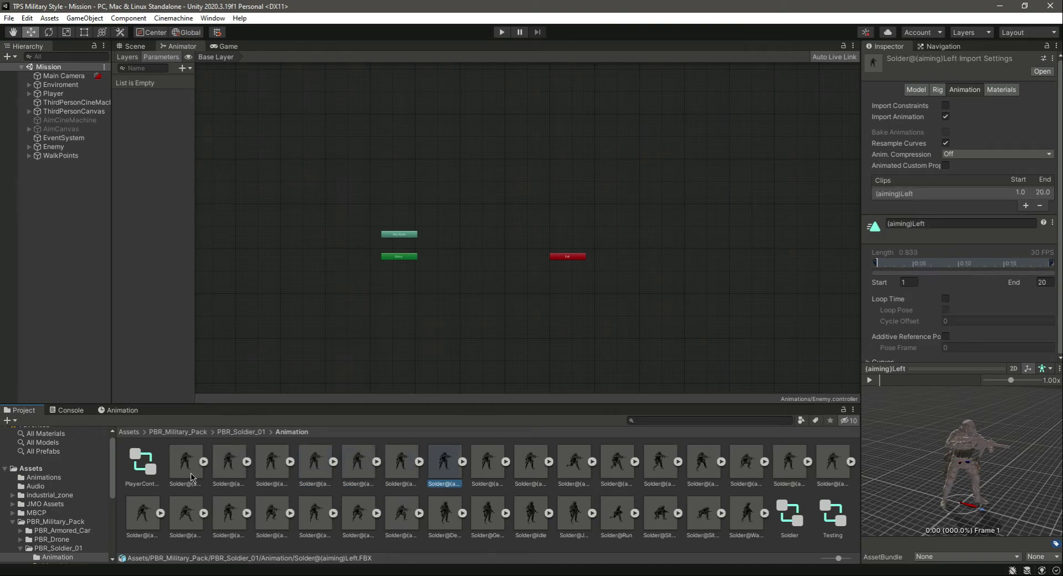
key("Right")
key("Right")
key("Right")
key("Right")
key("Right")
key("Right")
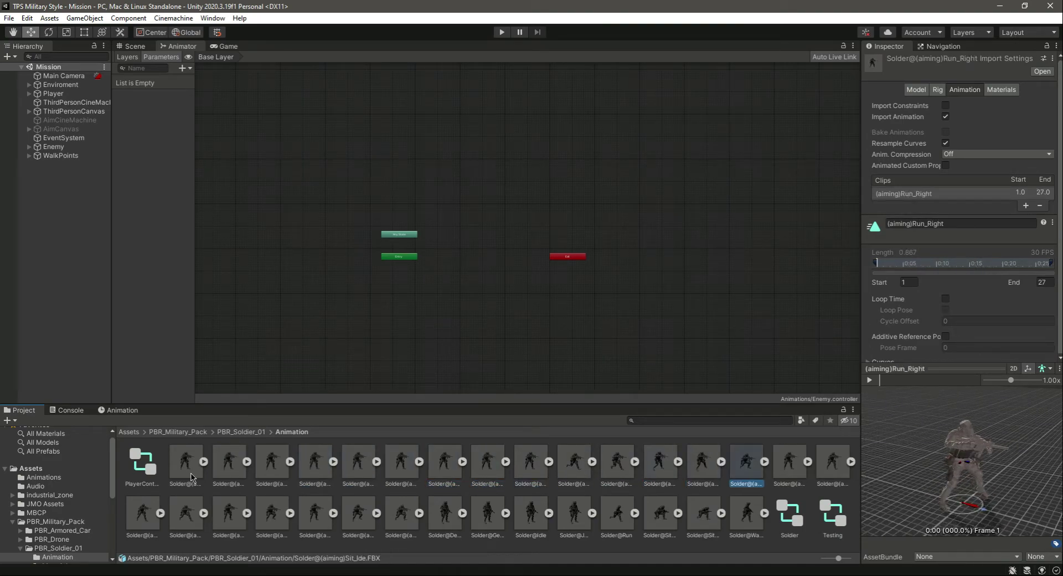
key("Right")
key("Right")
key("Right")
key("Right")
key("Right")
key("Right")
key("Right")
key("Right")
key("Right")
key("Right")
key("Right")
key("Right")
key("Right")
key("Right")
key("Right")
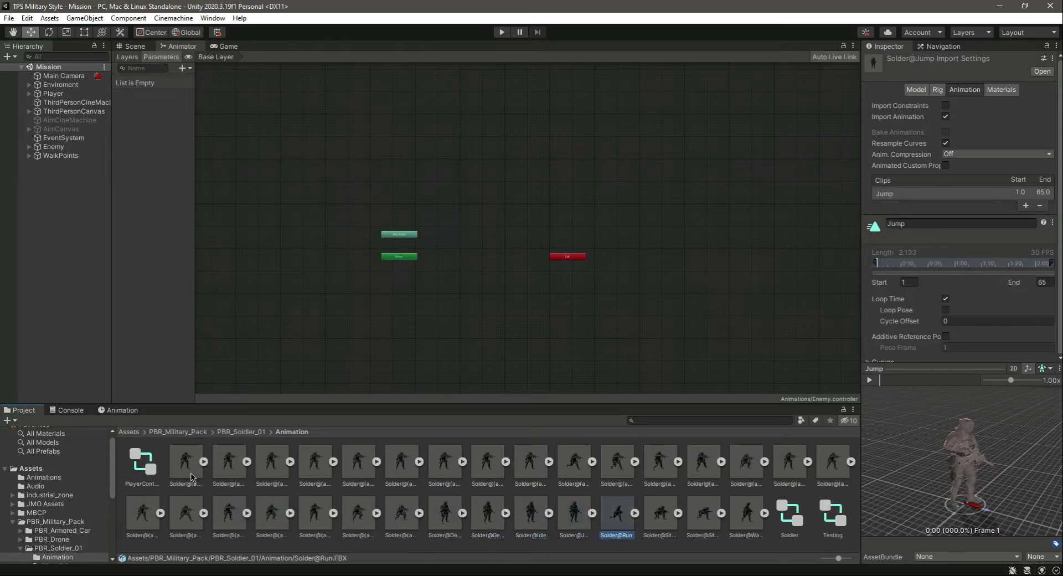
key("Right")
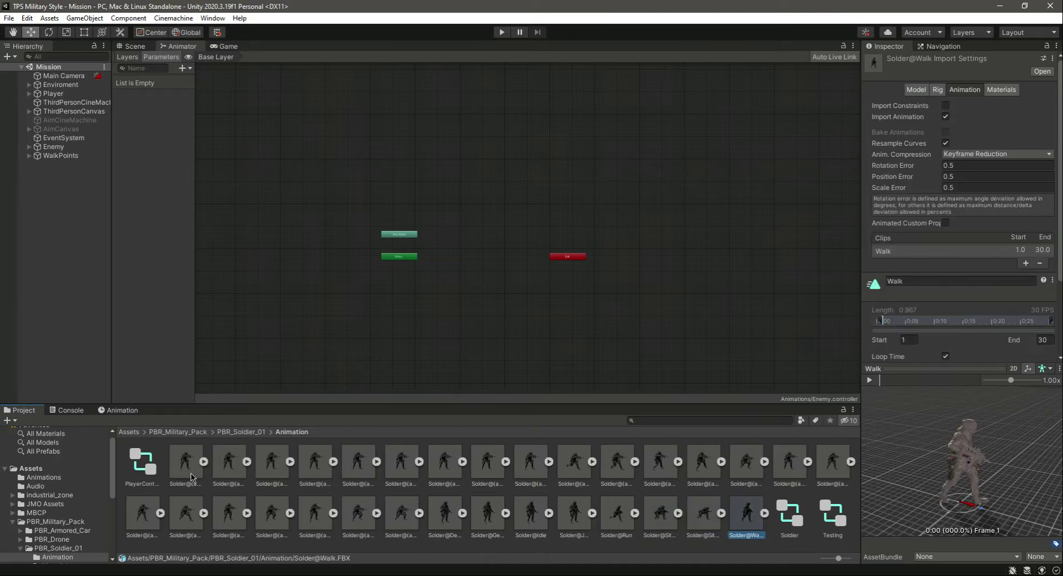
left_click(872, 381)
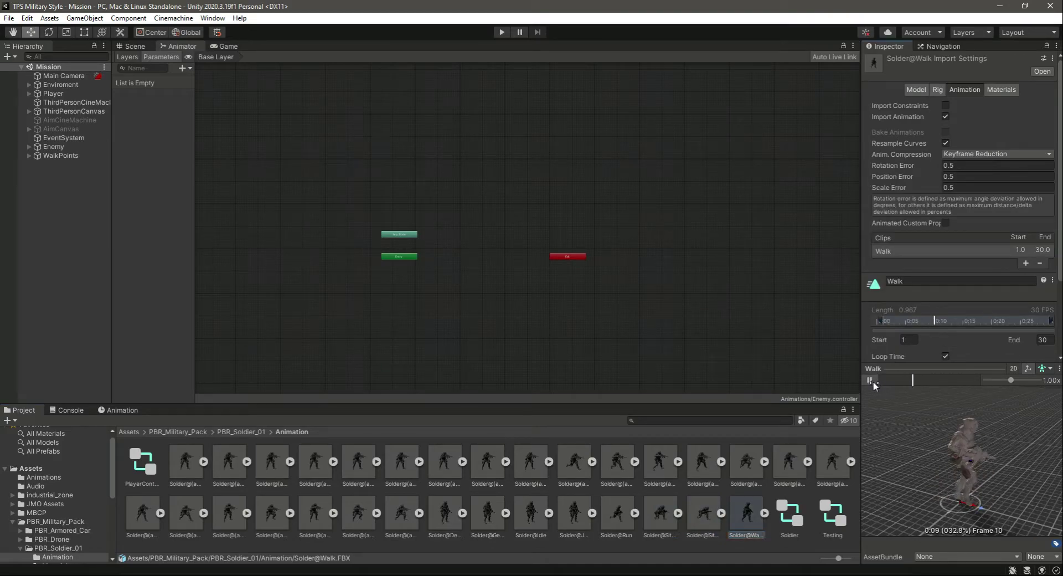
left_click_drag(754, 517, 510, 281)
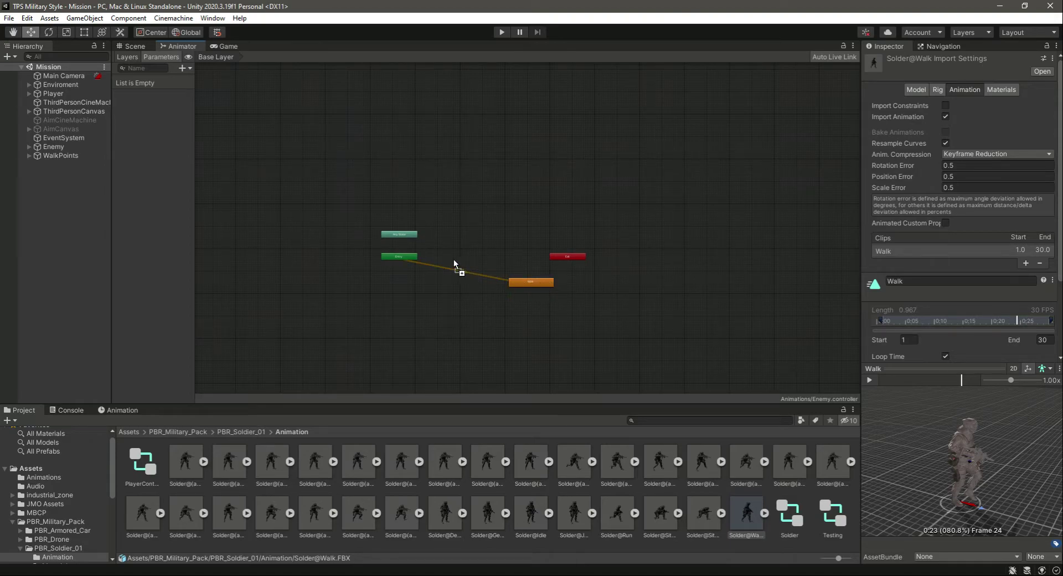
Arrange the Any State, Exit, Entry and Walk nodes in a vertical column, in that order from the top
left_click_drag(411, 236, 544, 172)
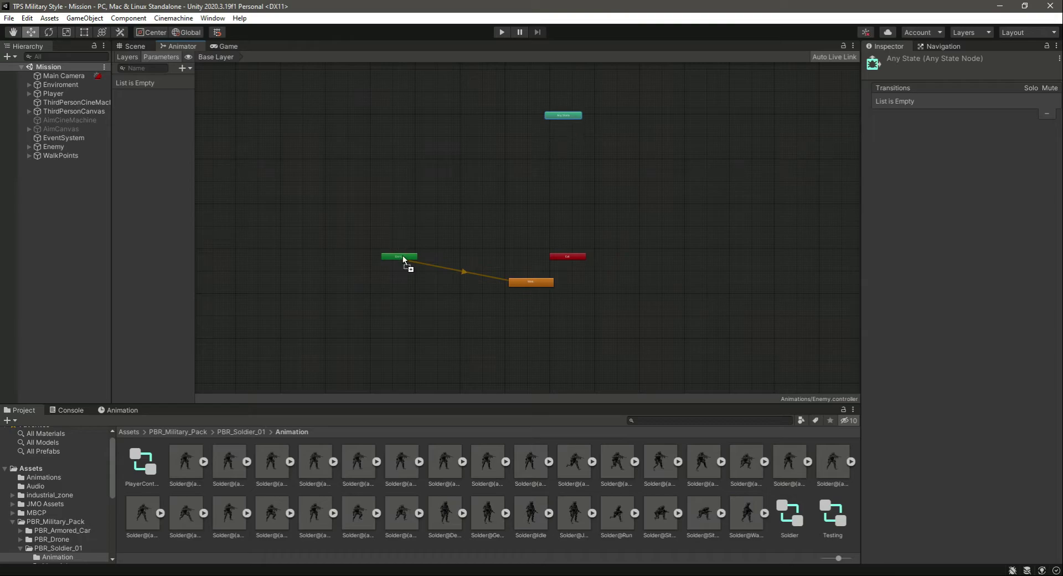
left_click_drag(570, 256, 564, 142)
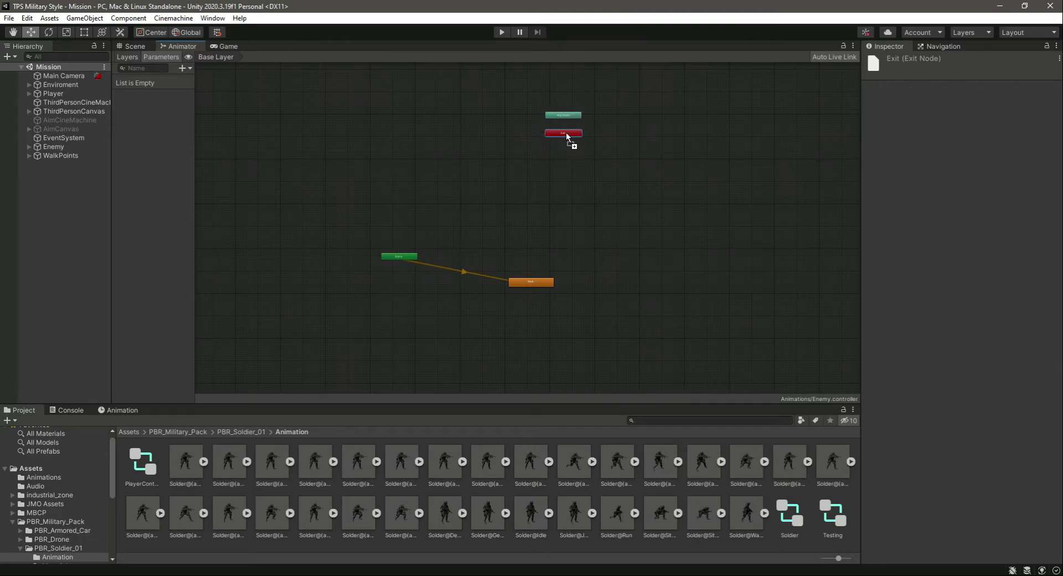
left_click_drag(390, 257, 570, 154)
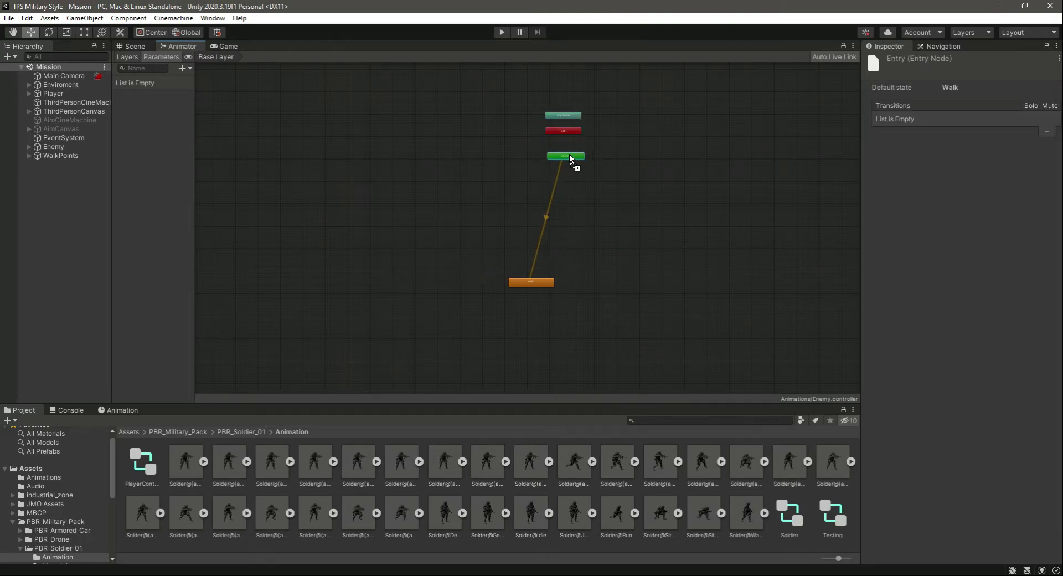
left_click_drag(536, 284, 570, 187)
scroll(572, 178, "up", 4)
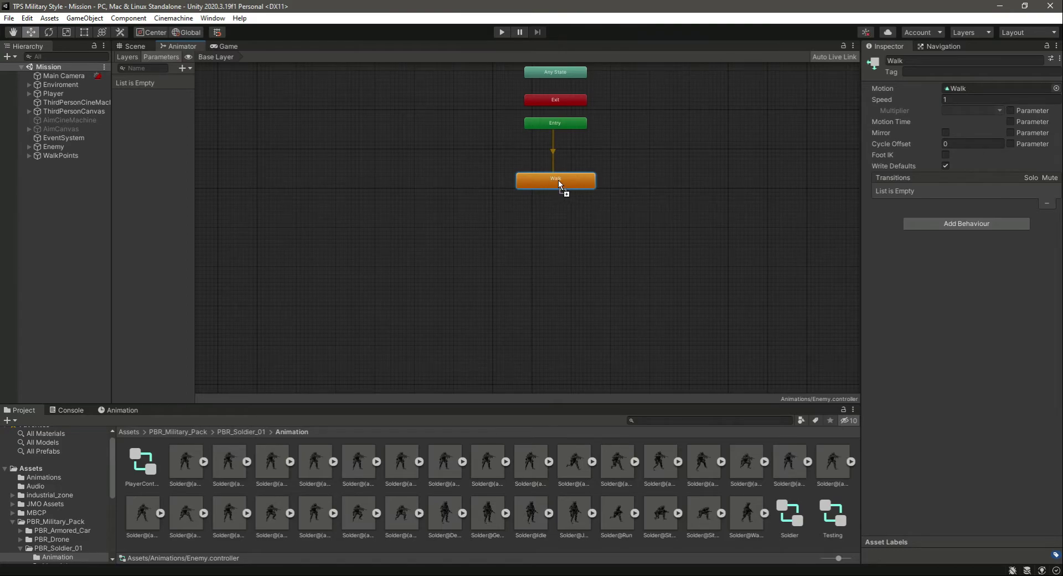
Find the (aiming)Run clip among the soldier animations, preview it and add it as a state below and to the right of Walk
left_click(190, 456)
key("Right")
key("Right")
key("Right")
key("Right")
key("Right")
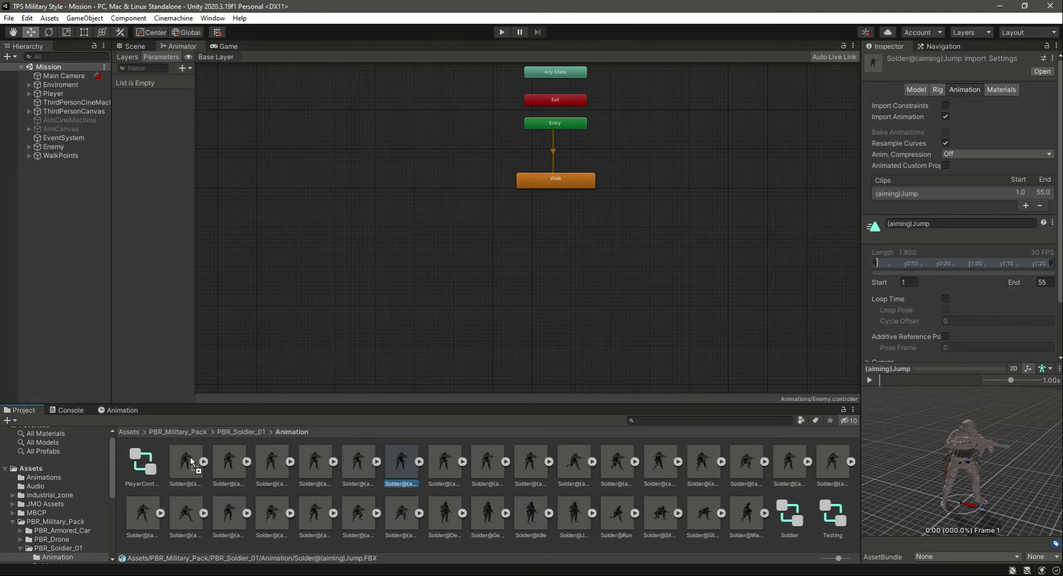
key("Right")
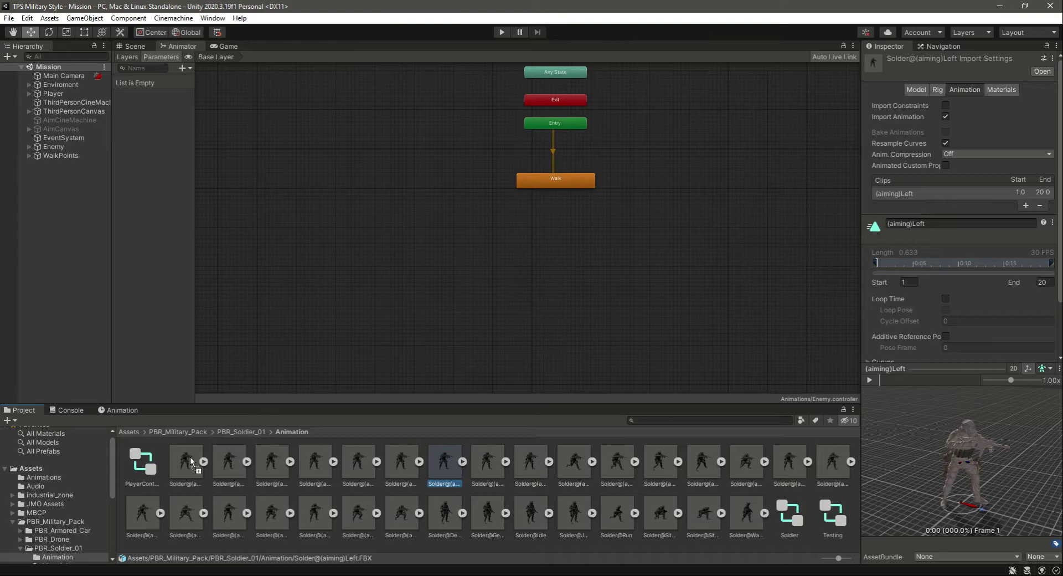
key("Right")
key("Right")
key("Right")
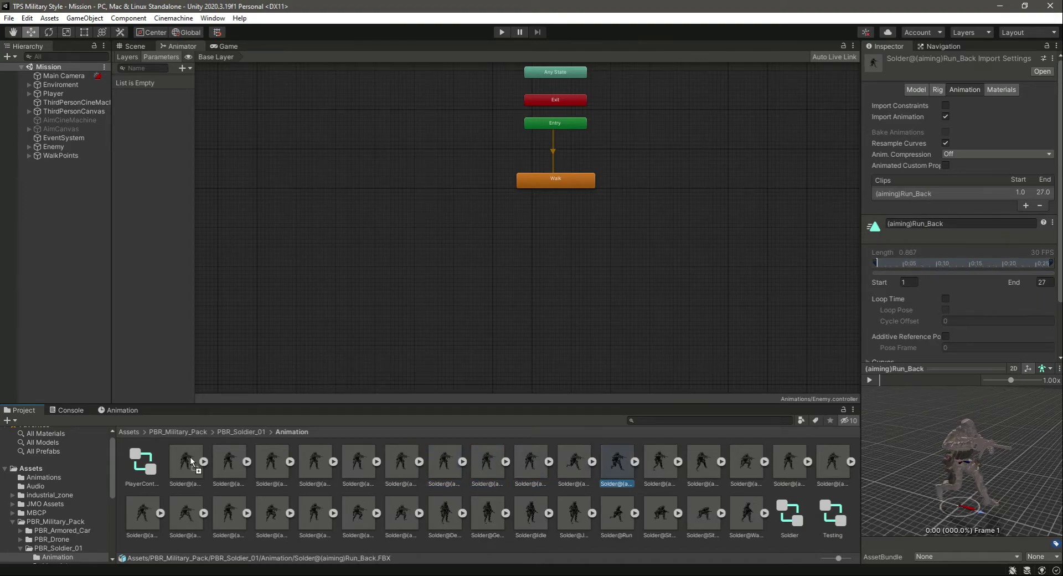
left_click(870, 380)
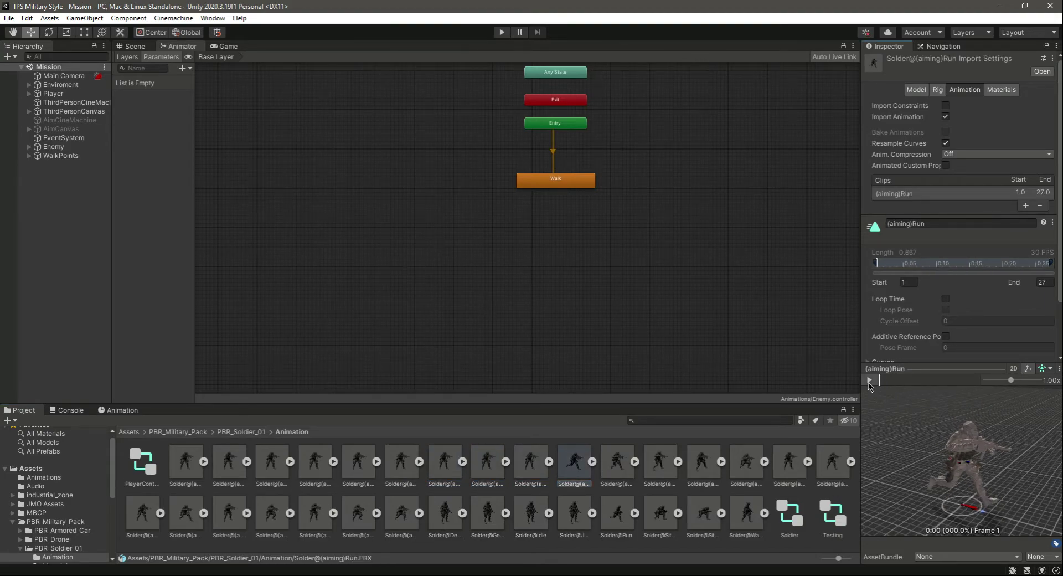
left_click(869, 380)
left_click_drag(610, 370, 716, 231)
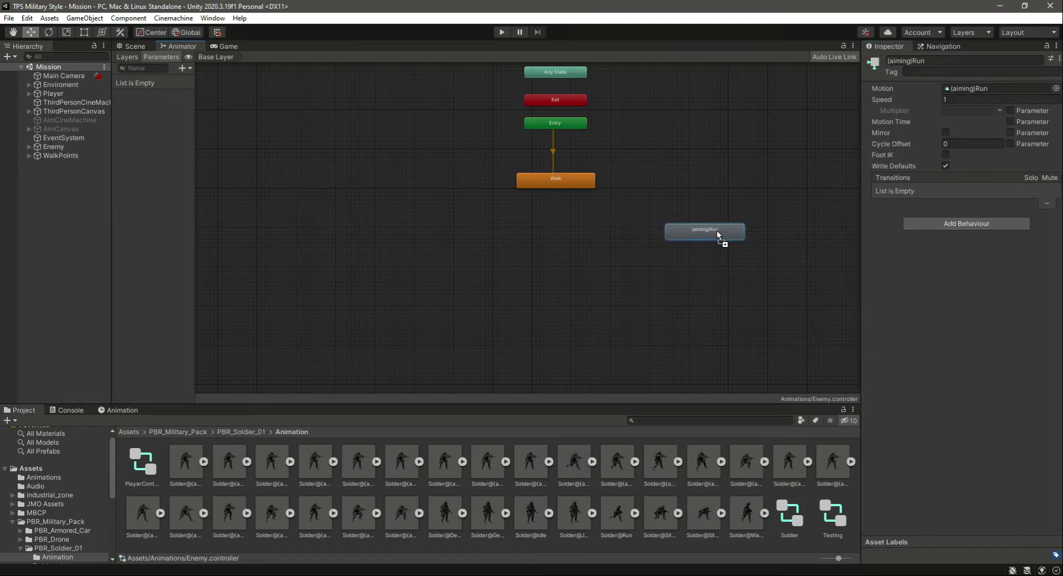
Look through the soldier animation clips, from the aiming poses to Dead, for a death animation
left_click(532, 474)
key("Right")
key("Right")
key("Right")
key("Right")
key("Right")
key("Right")
key("Right")
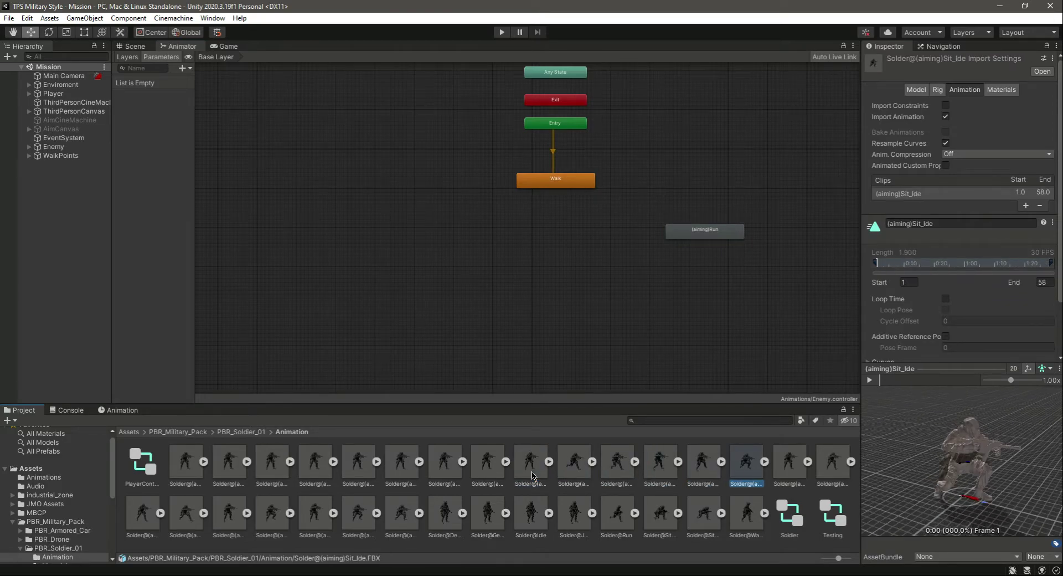
key("Right")
key("Right")
key("Right")
key("Right")
key("Right")
key("Right")
key("Right")
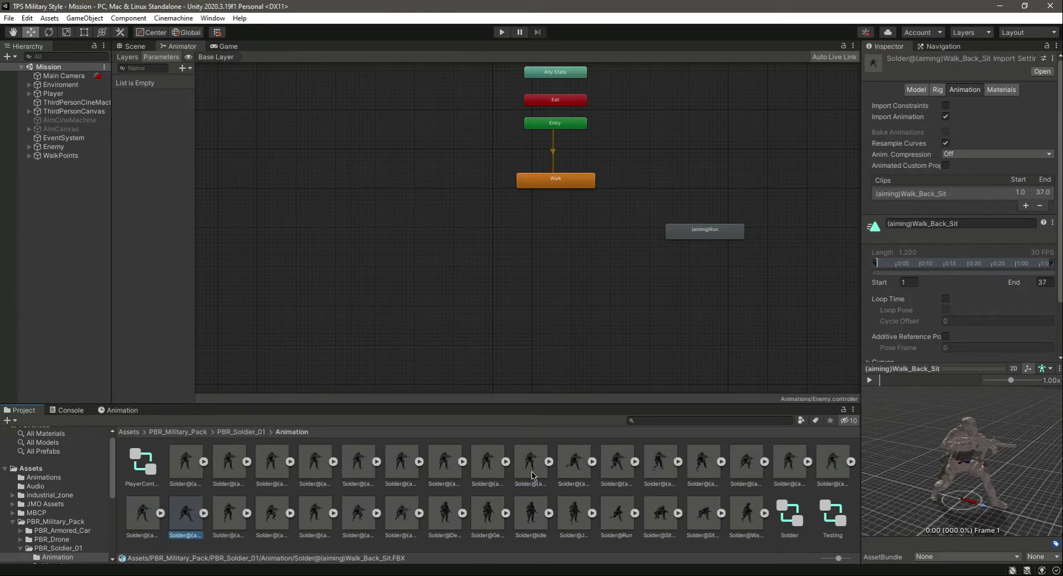
key("Right")
key("Right")
key("Left")
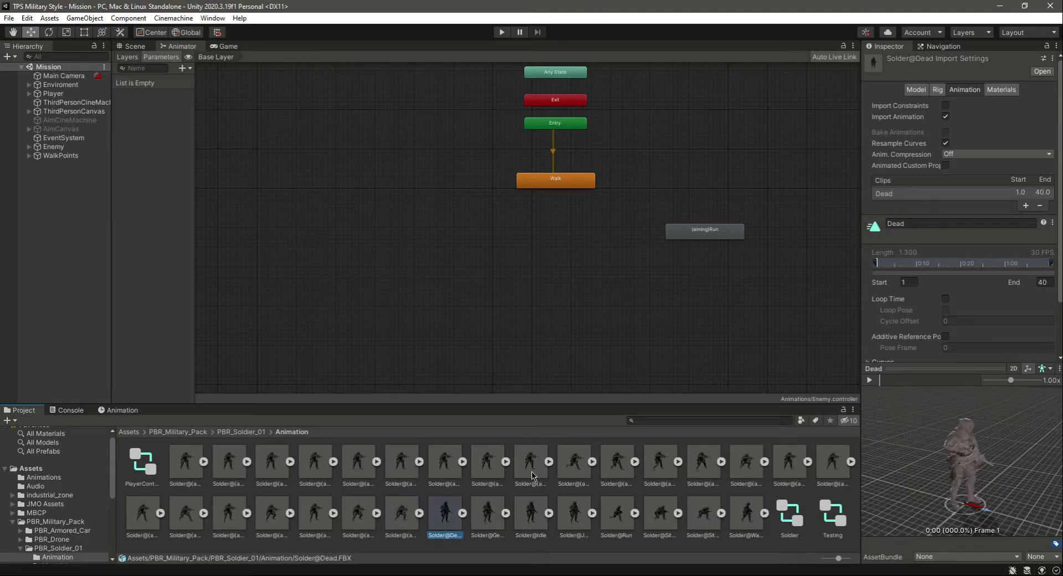
Find the (aiming)Dead clip among the soldier animations, preview it and add it as a state below and to the left of Walk
key("Up")
key("Left")
key("Left")
key("Left")
key("Left")
key("Left")
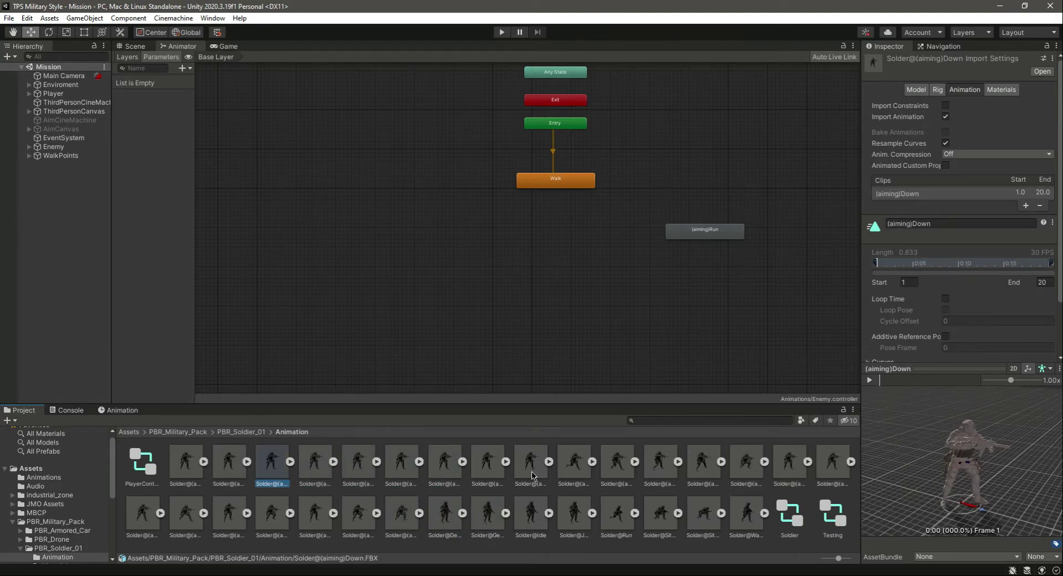
left_click(869, 380)
left_click_drag(224, 475, 401, 234)
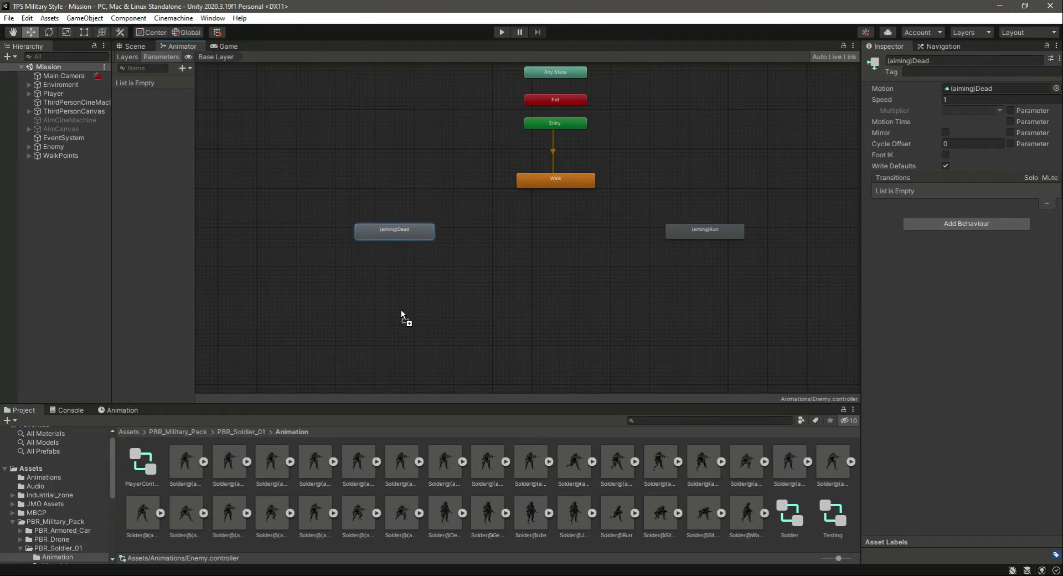
Find the (aiming)Idle clip among the soldier animations and preview it
left_click(188, 462)
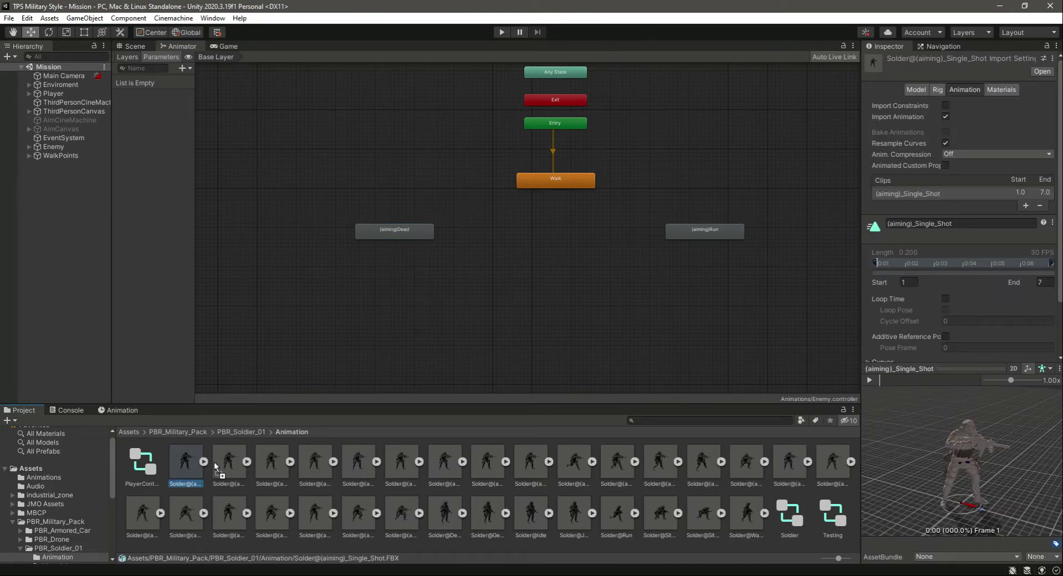
left_click(213, 461)
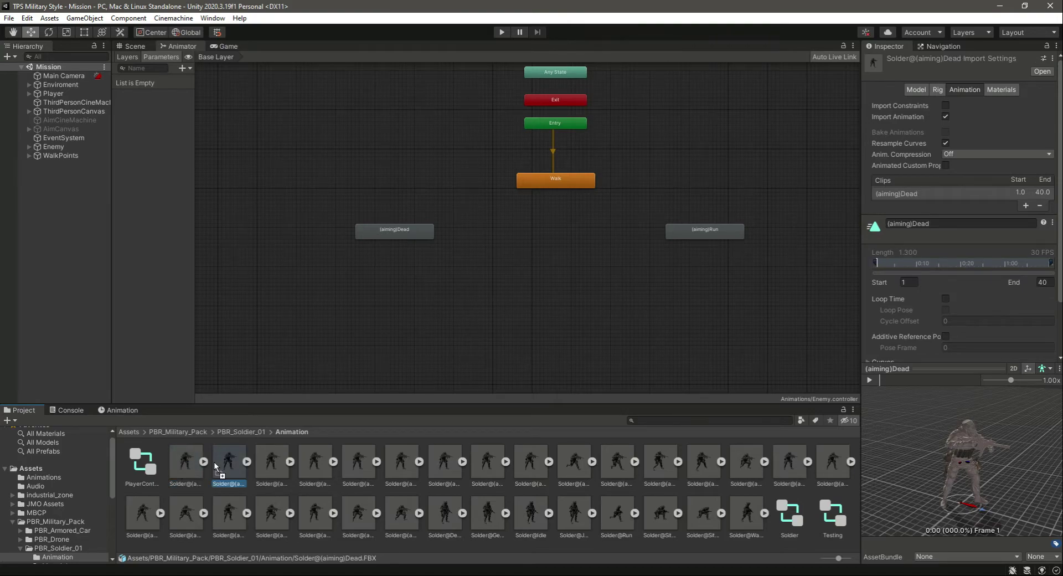
key("Right")
key("Right")
key("Right")
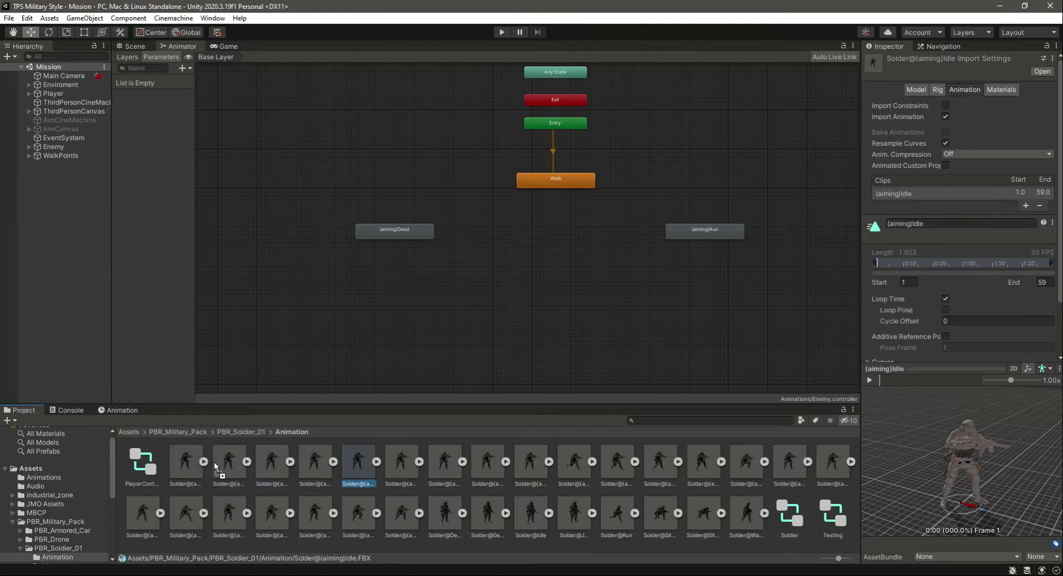
left_click(870, 380)
left_click(870, 380)
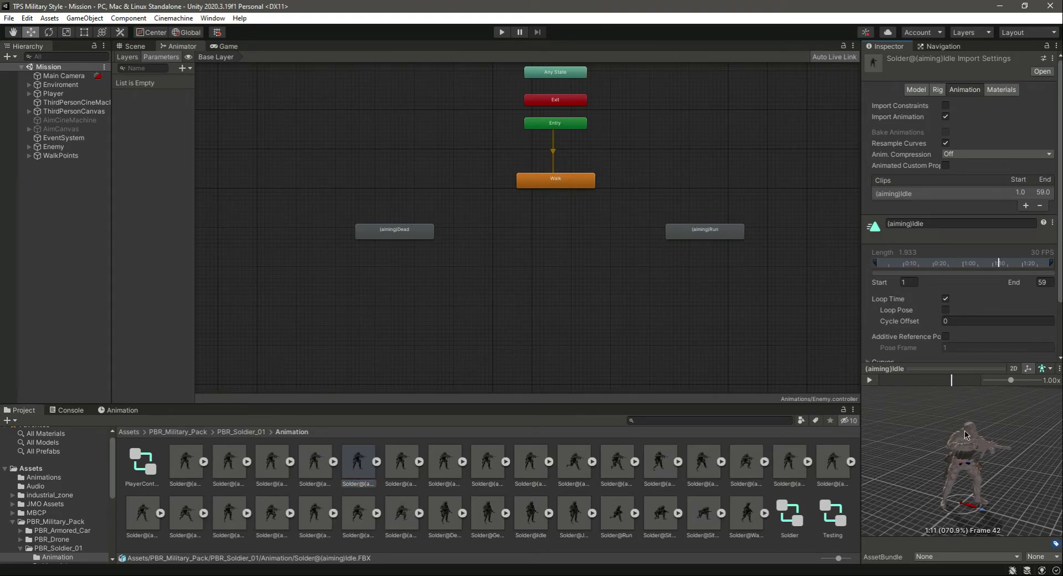
Add the (aiming)Idle clip as a state directly below (aiming)Run and rename the state (aiming)shoot
left_click_drag(360, 465, 598, 335)
left_click_drag(659, 320, 708, 312)
double_click(940, 60)
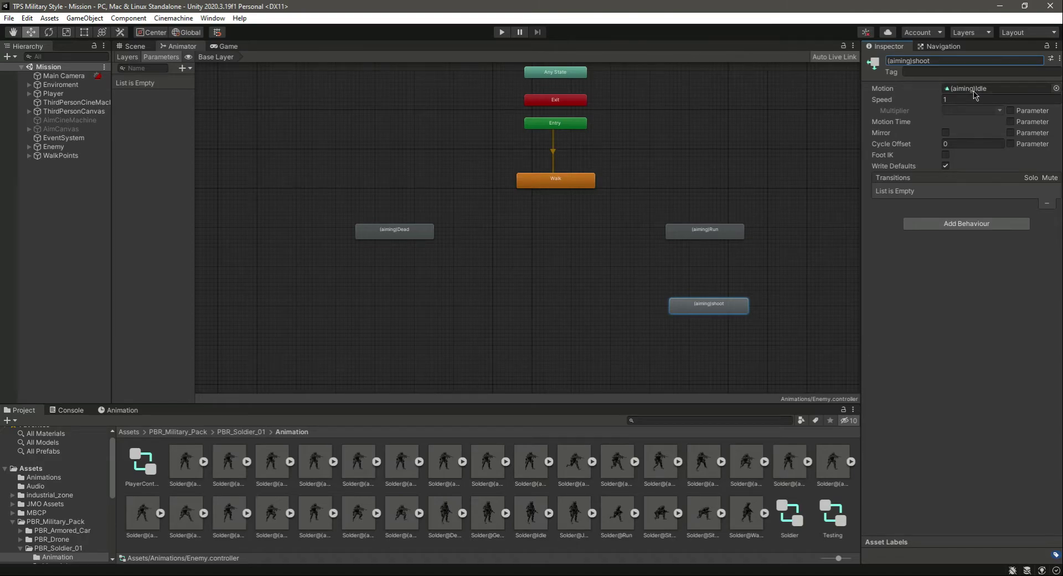
left_click(724, 351)
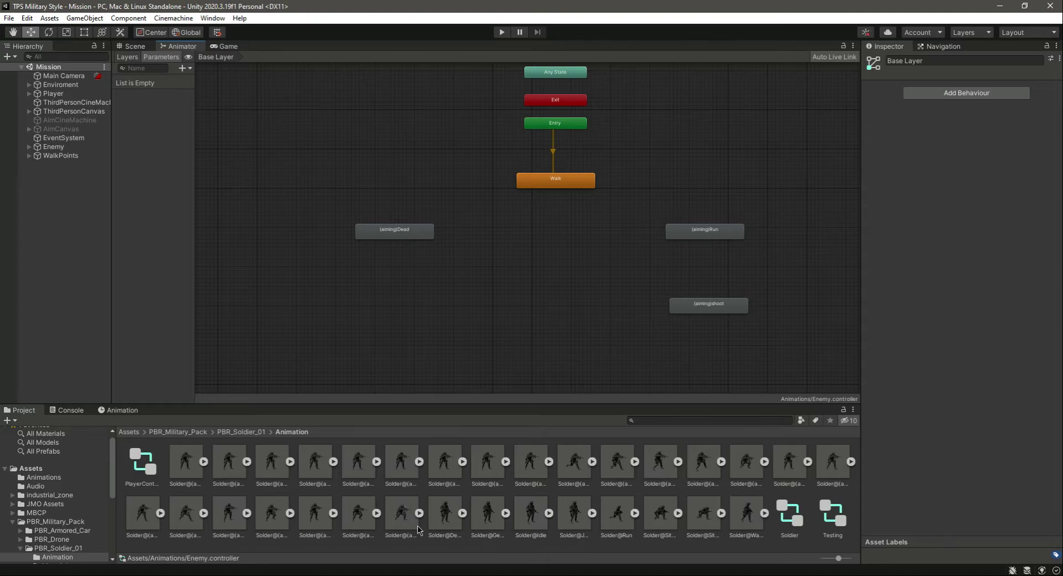
Find the non-aiming Dead clip among the soldier animations, preview it and add it as a state well below Walk
left_click(739, 519)
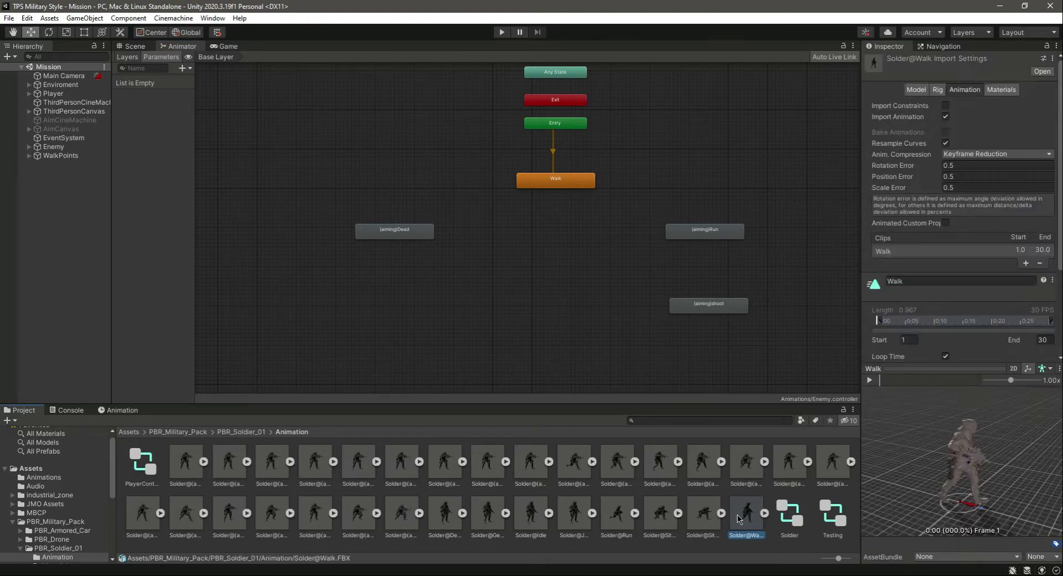
key("Left")
key("Left")
key("Left")
key("Left")
key("Left")
key("Left")
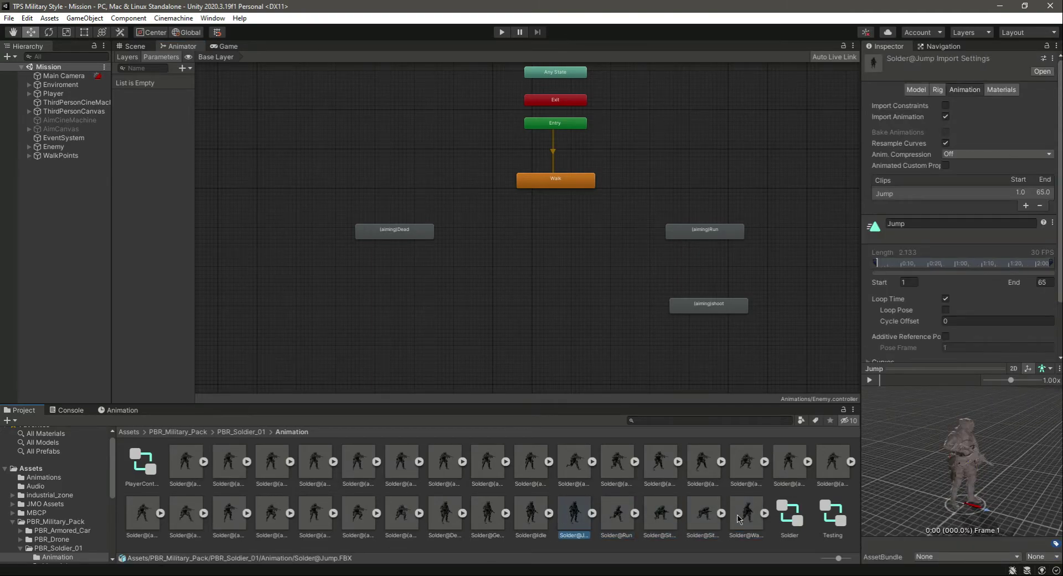
key("Right")
key("Left")
key("Left")
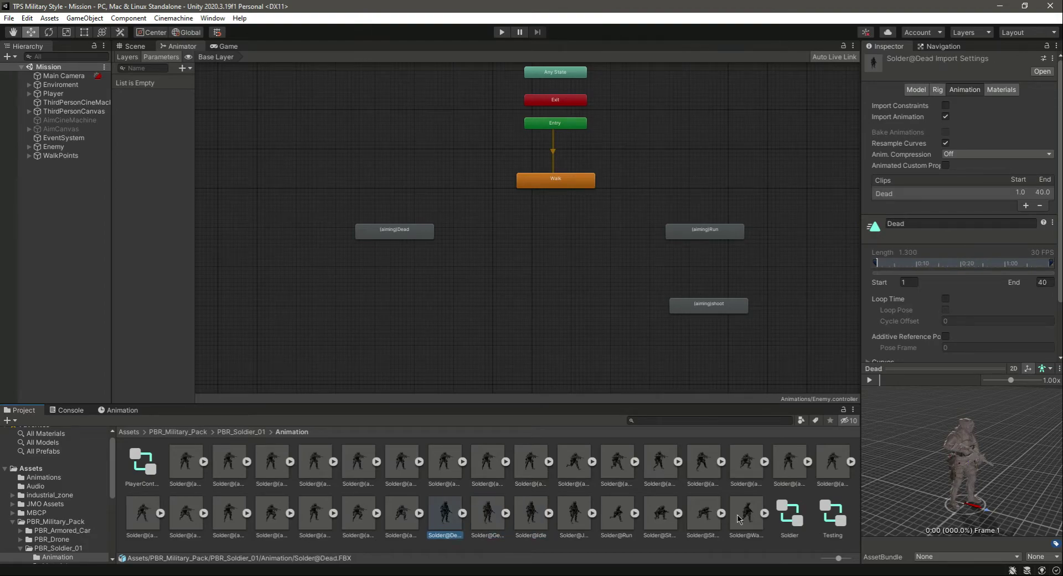
left_click(870, 380)
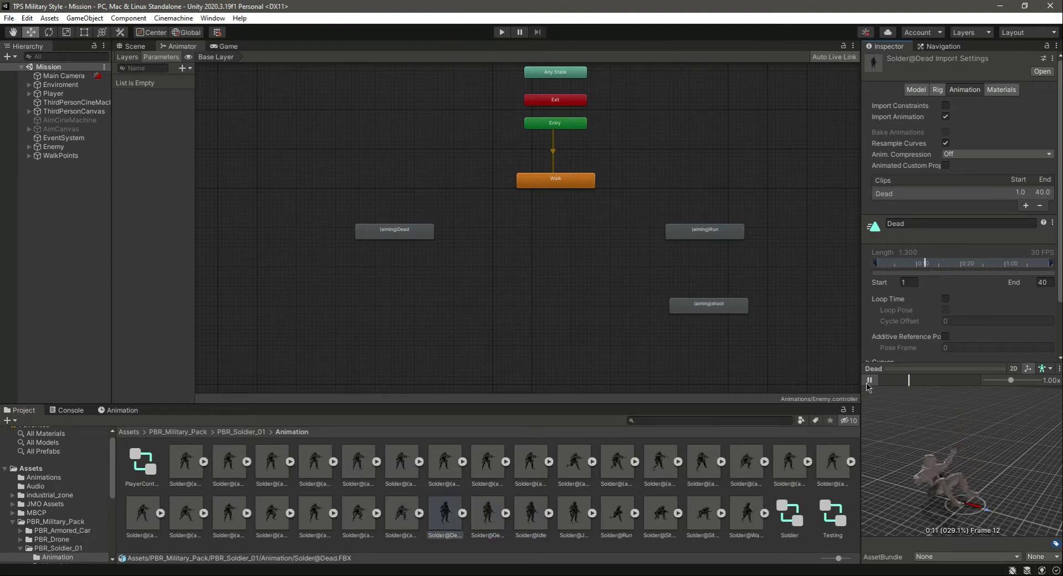
left_click_drag(448, 517, 543, 357)
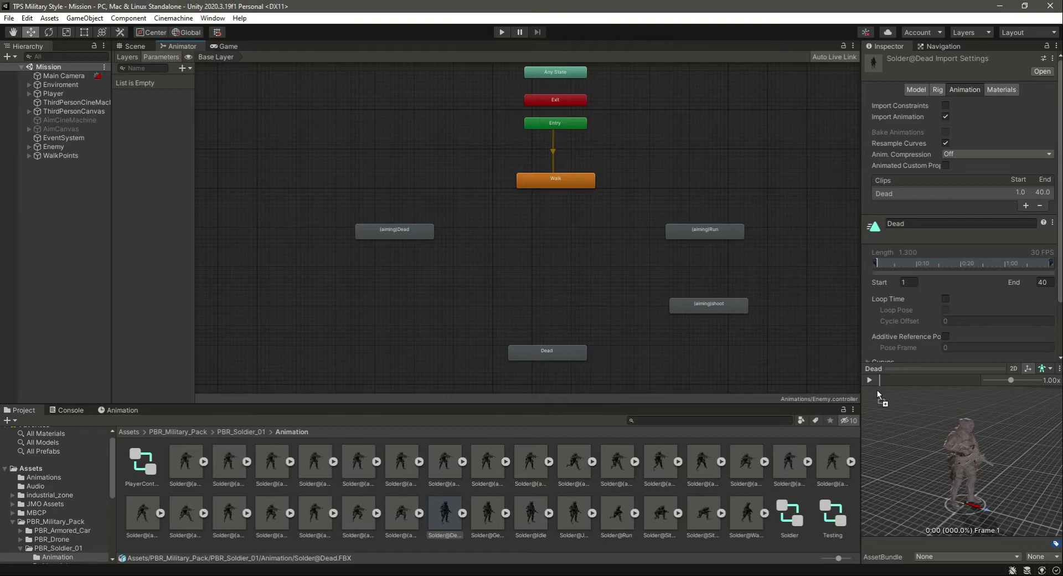
Play back the Dead and (aiming)Dead clips to compare them, and return to the project's Animations folder
left_click(873, 380)
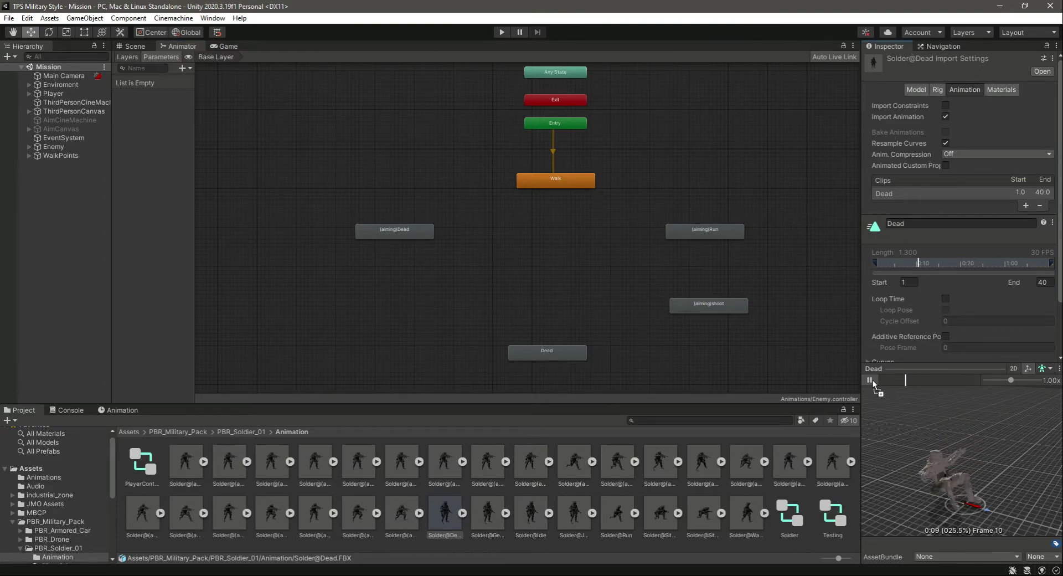
left_click(395, 235)
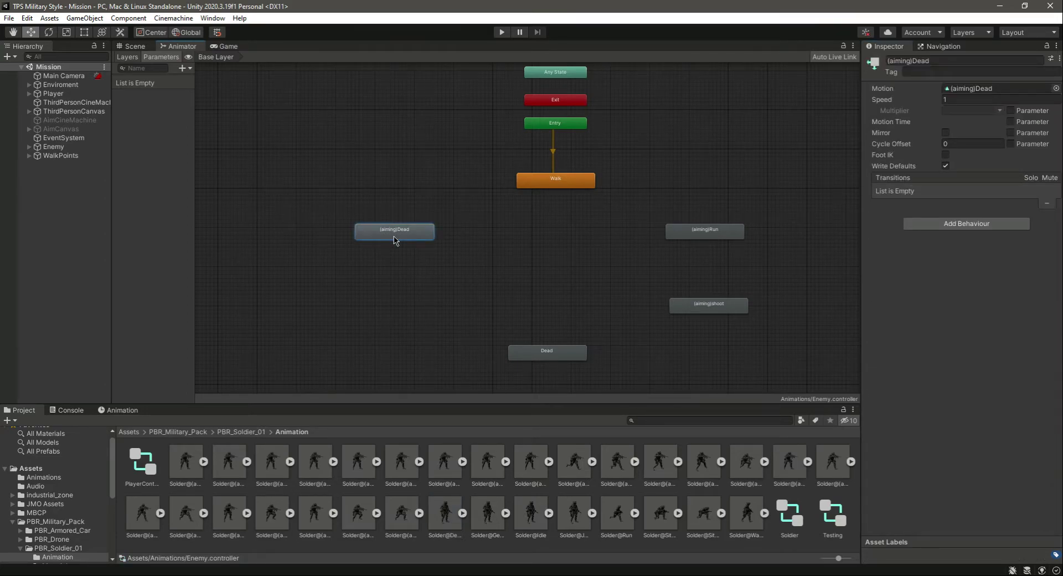
double_click(395, 235)
left_click(870, 380)
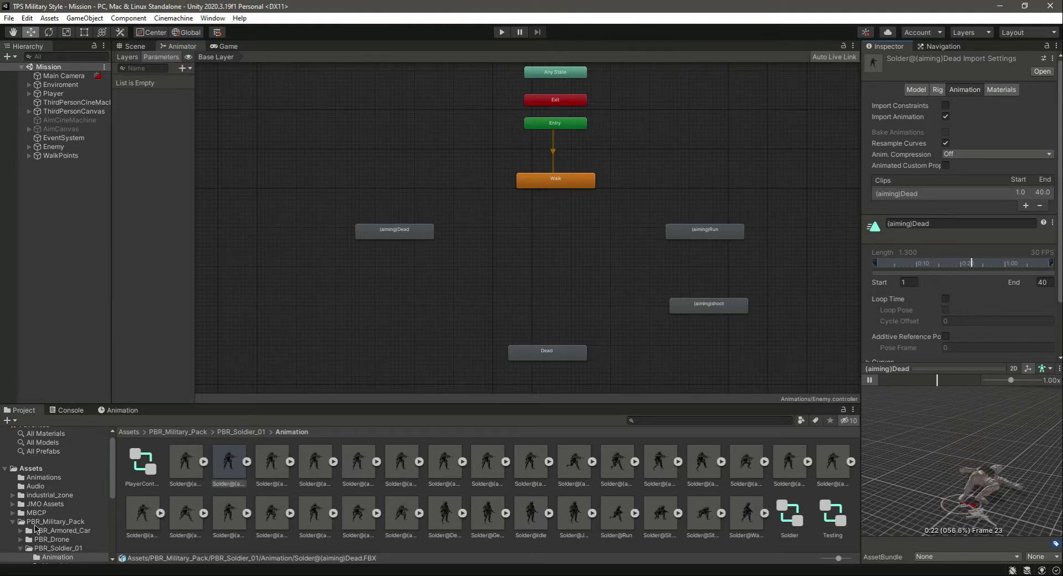
left_click(13, 522)
left_click(40, 478)
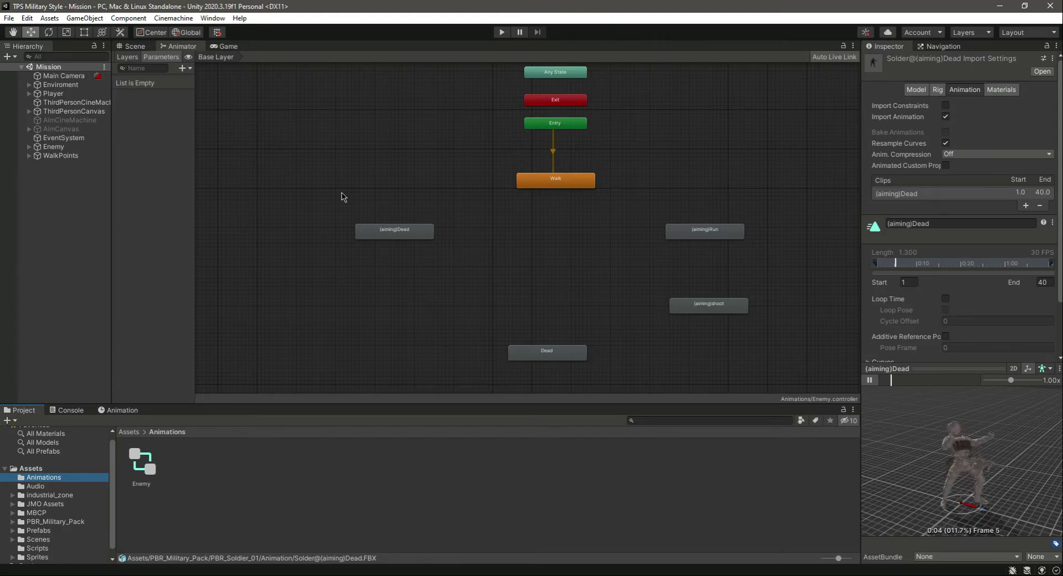
Play-test the Mission scene, moving the player after the enemy to watch its walk animation, and stop the test
left_click(131, 46)
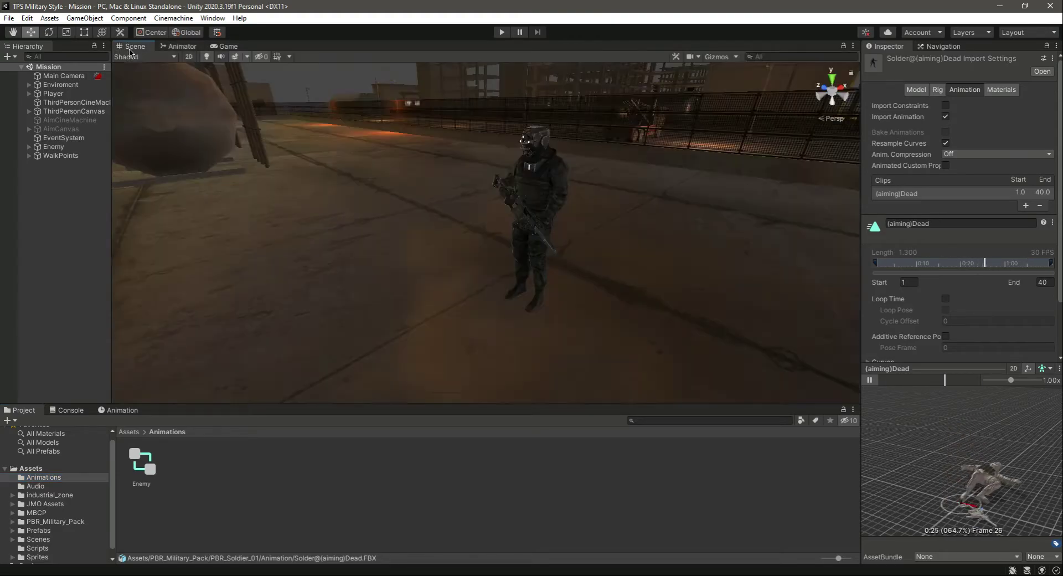
left_click(502, 32)
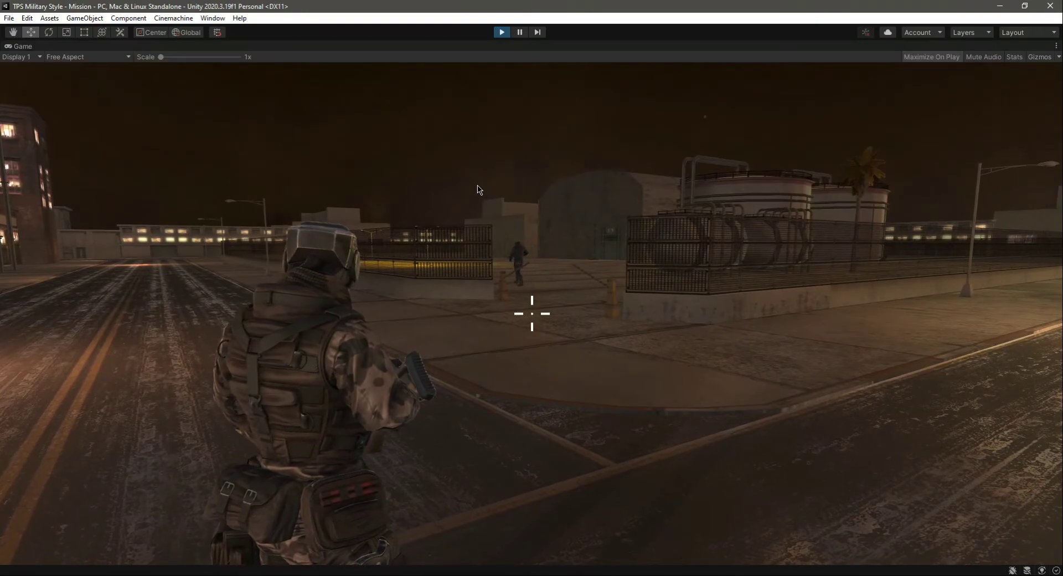
key("w")
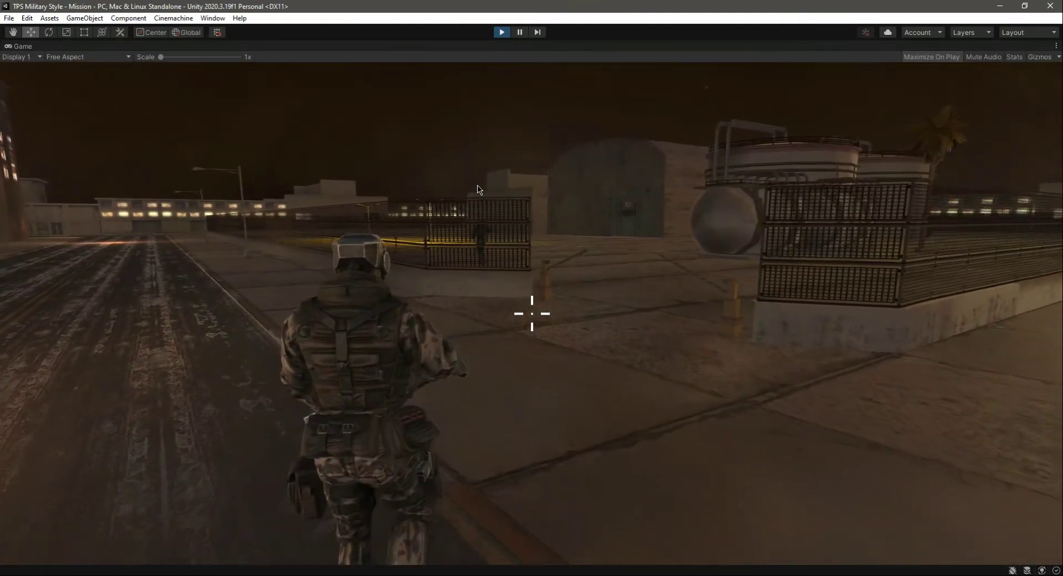
key("d")
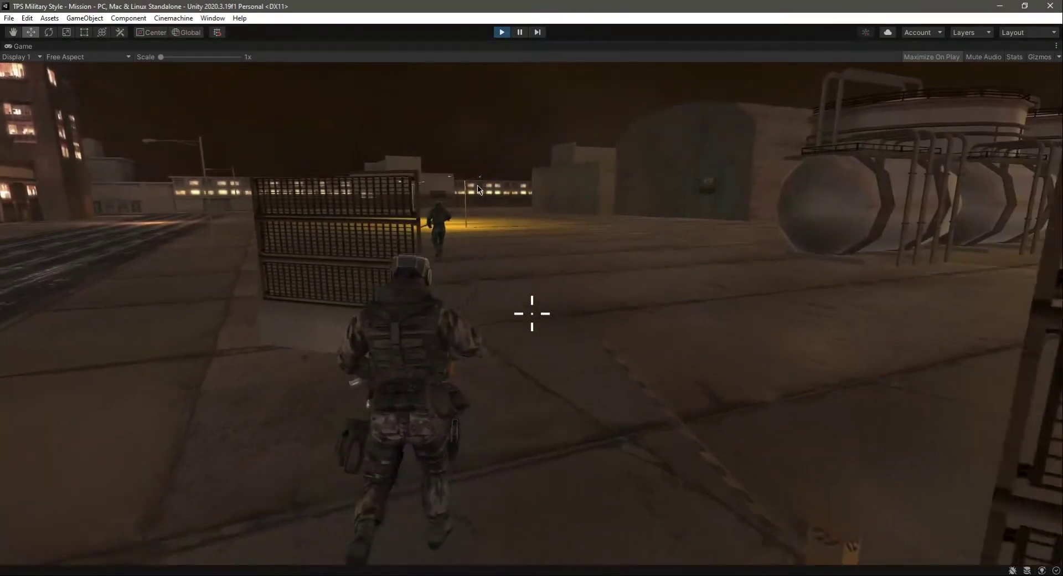
key("d")
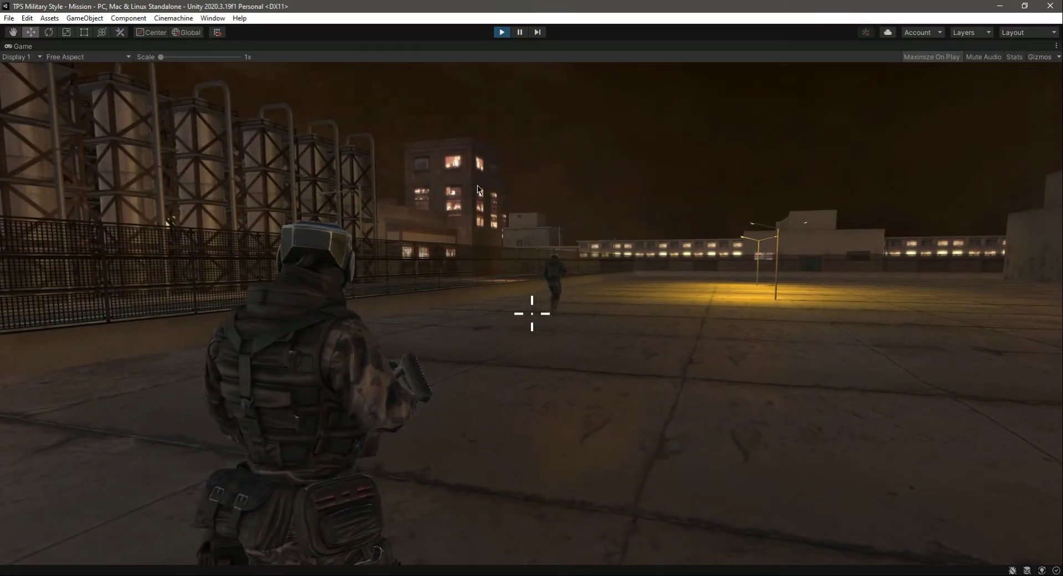
key("w")
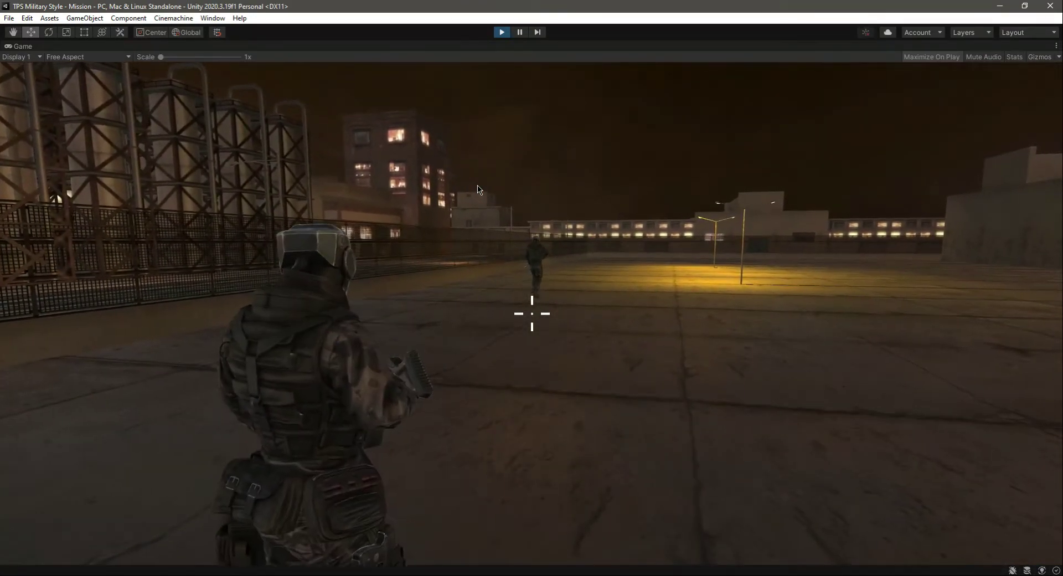
key("w")
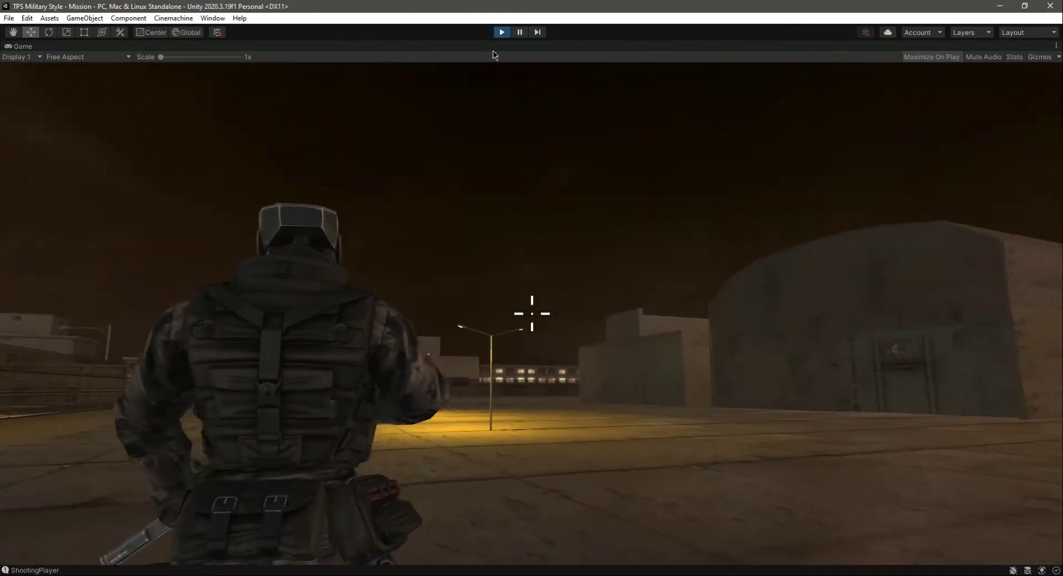
left_click(502, 32)
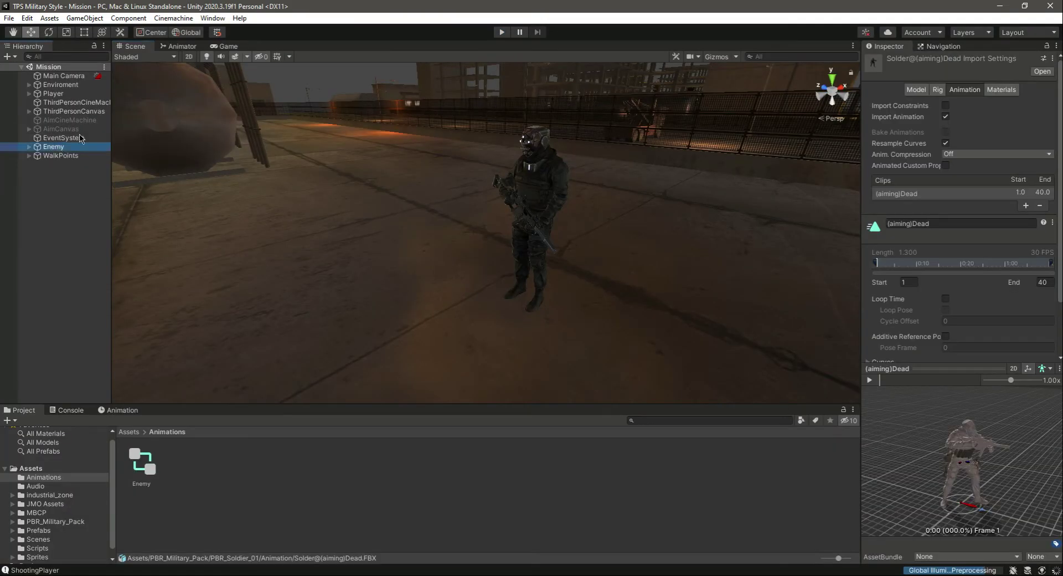
Reopen the Enemy's controller graph, check the clip behind (aiming)shoot and return to the top-level Assets folder
left_click(183, 46)
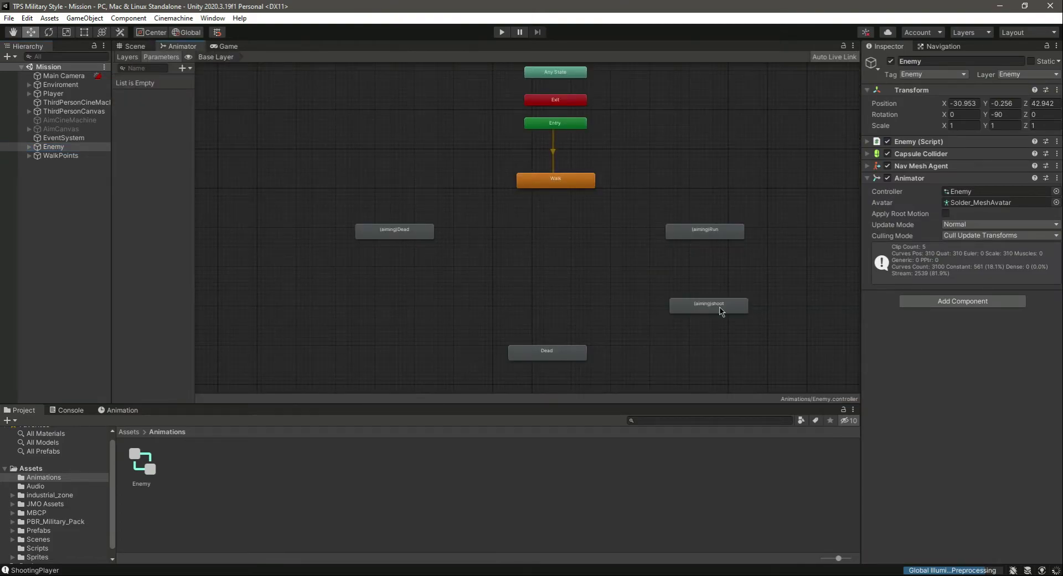
left_click(720, 309)
double_click(732, 306)
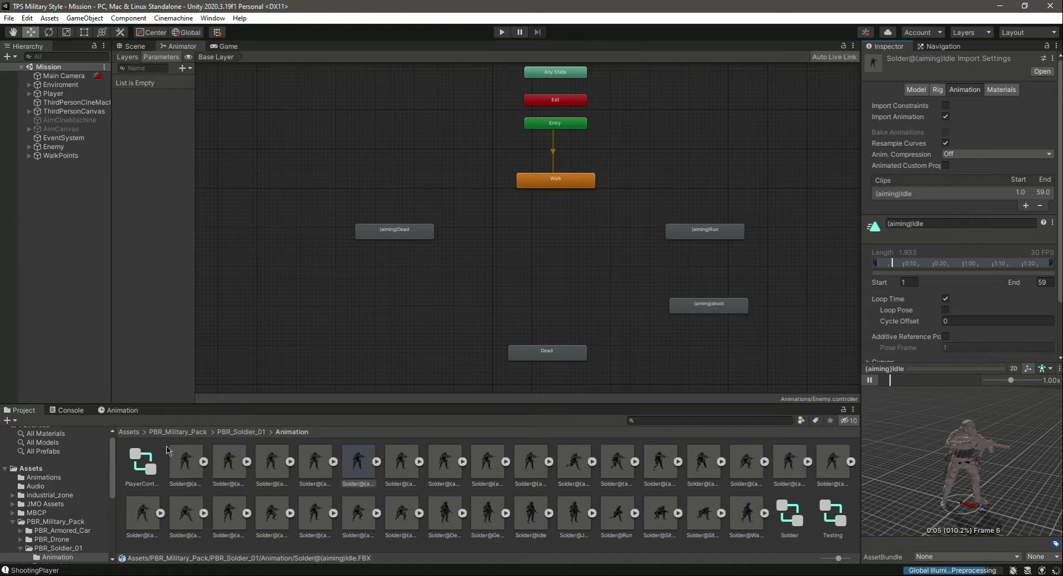
left_click(13, 521)
left_click(31, 468)
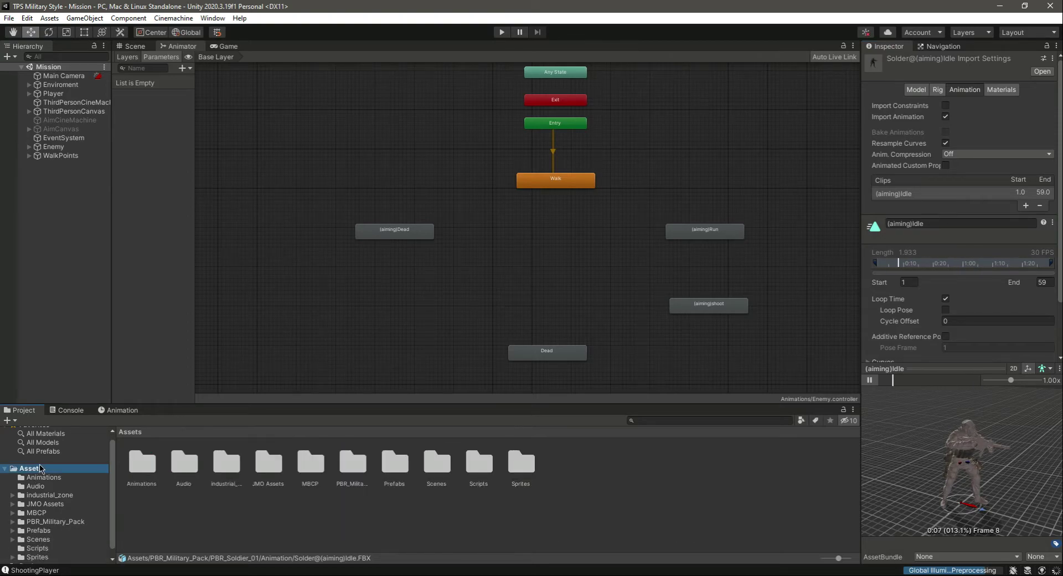
left_click(631, 249)
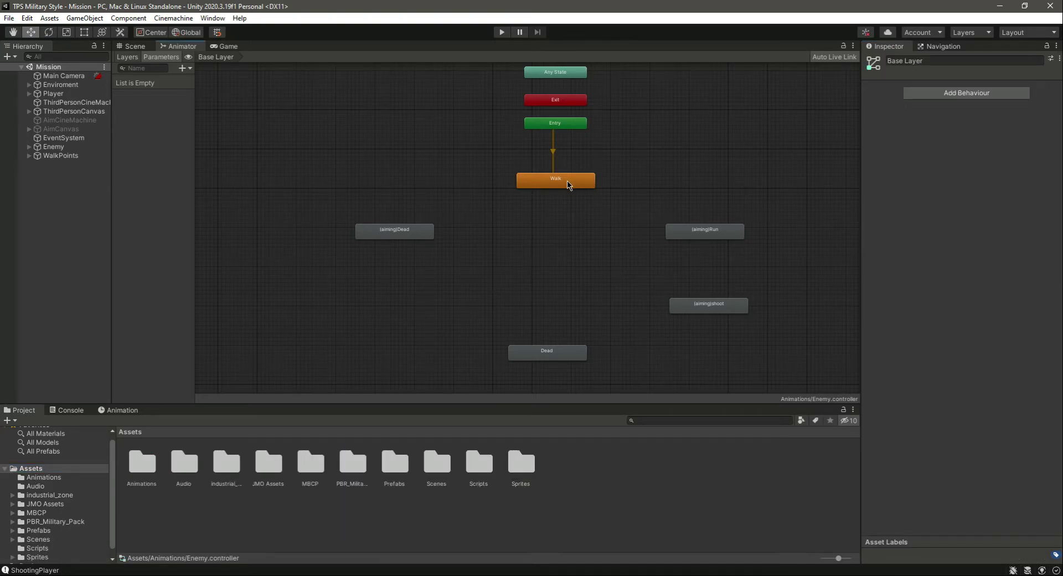
Create transitions in both directions between the Walk and (aiming)Run states
left_click(568, 186)
right_click(569, 186)
left_click(595, 187)
left_click(696, 239)
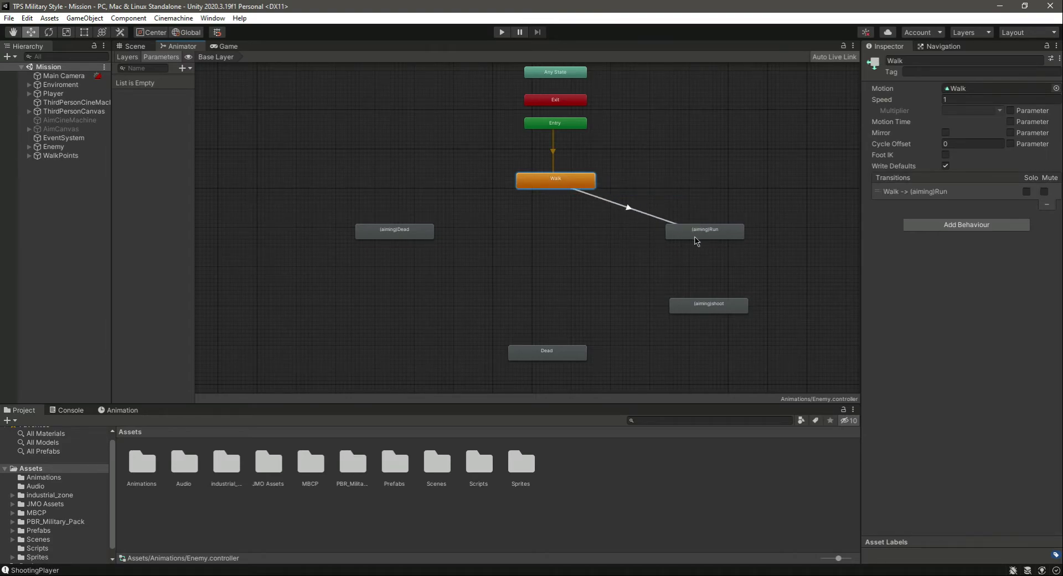
left_click(710, 236)
right_click(711, 236)
left_click(730, 239)
left_click(556, 183)
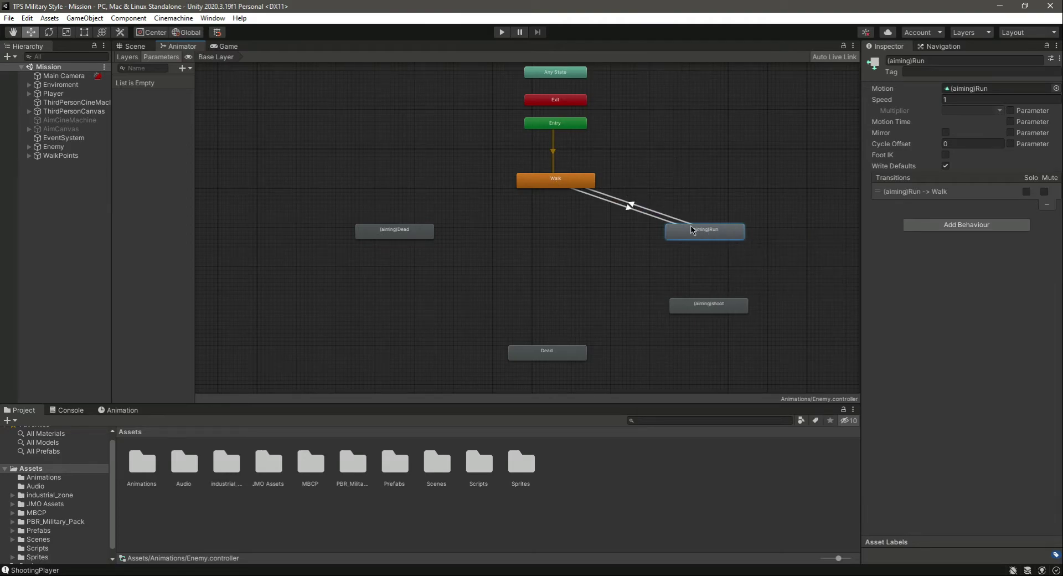
Create transitions in both directions between the (aiming)Run and (aiming)shoot states
right_click(711, 237)
left_click(730, 240)
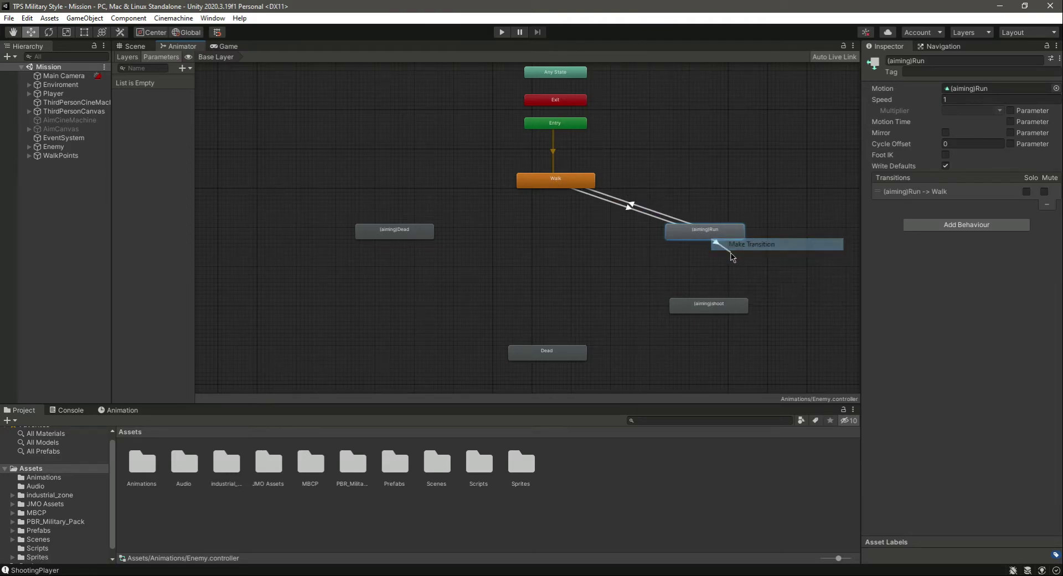
left_click(700, 309)
left_click(733, 309)
right_click(733, 308)
left_click(750, 310)
left_click(713, 237)
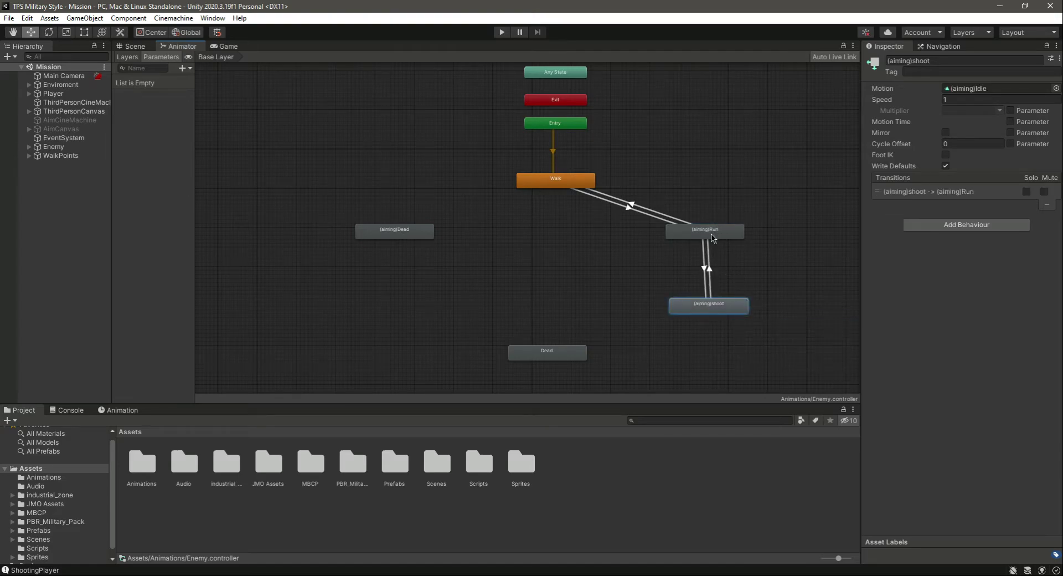
Create transitions to the (aiming)Dead state from both the (aiming)shoot and (aiming)Run states
right_click(688, 308)
left_click(705, 311)
left_click(390, 235)
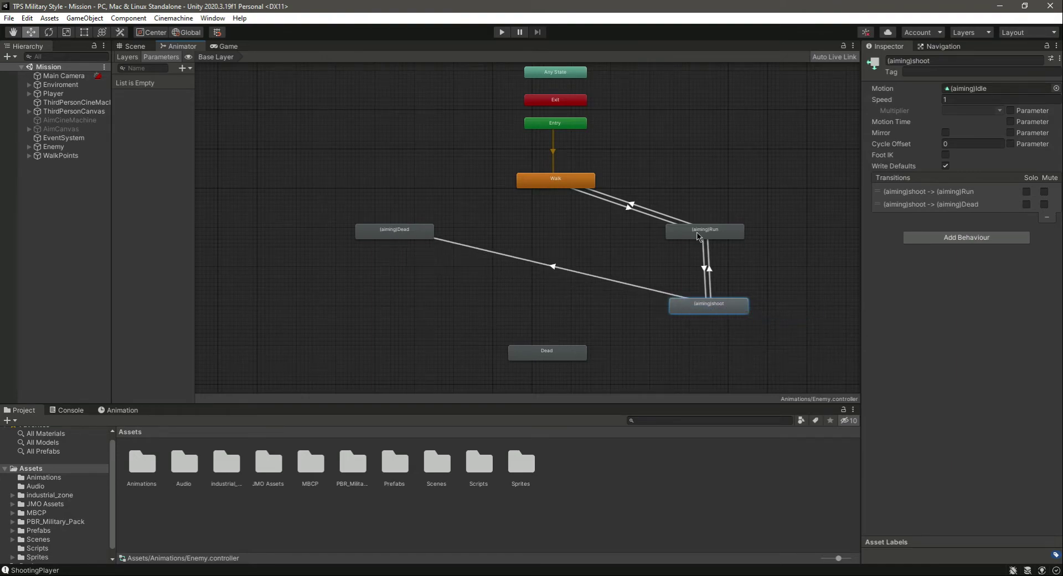
left_click(698, 235)
right_click(698, 235)
left_click(716, 238)
left_click(385, 233)
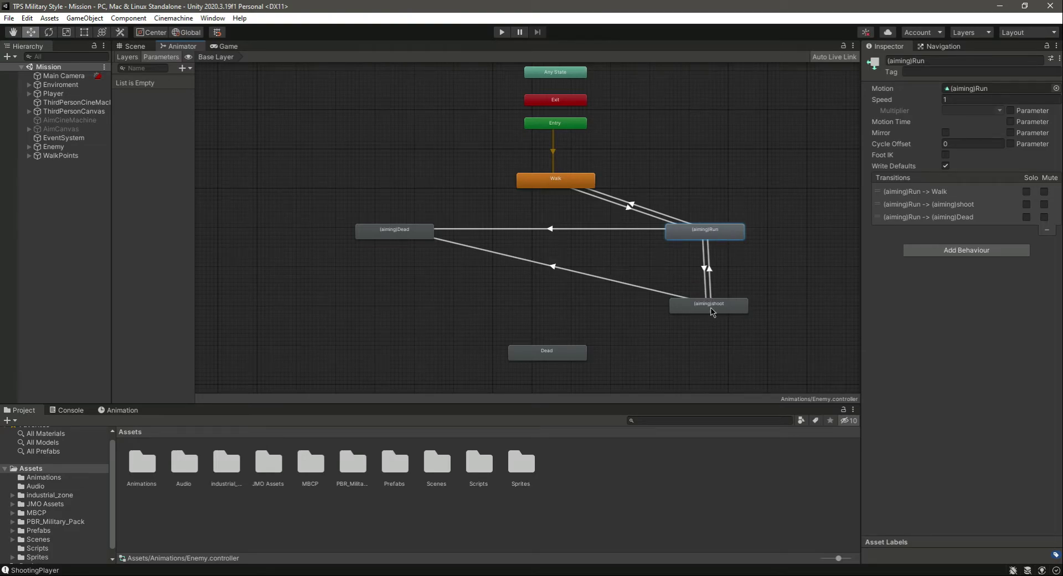
Open the animation clip behind the (aiming)Dead state to check its import settings
left_click_drag(465, 200, 417, 299)
double_click(402, 230)
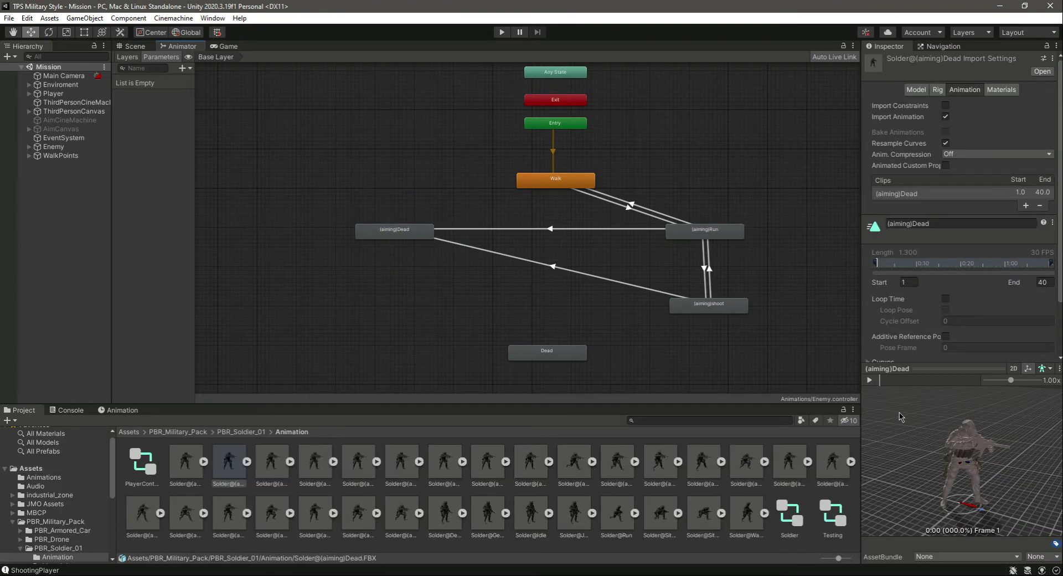
left_click(546, 306)
Create a transition from Walk to Dead and move the Dead state directly below Walk
left_click(545, 182)
right_click(544, 183)
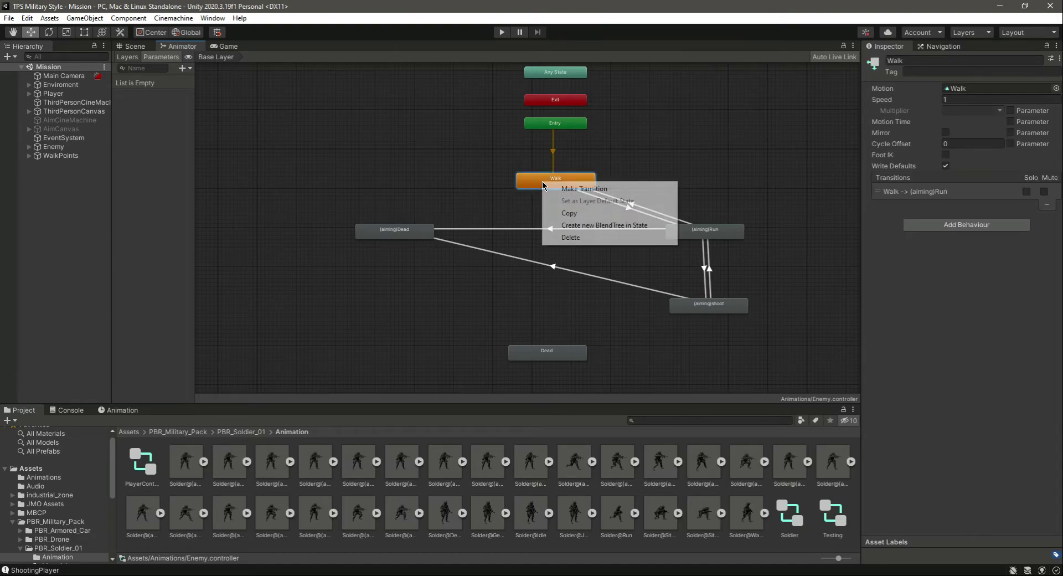
left_click(559, 189)
left_click(556, 356)
left_click_drag(558, 349, 569, 328)
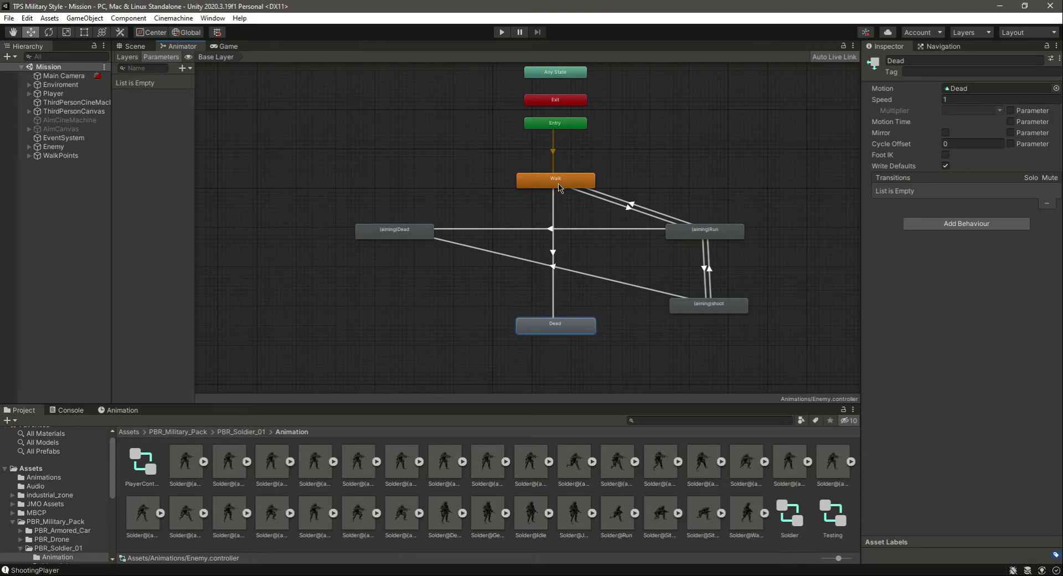
Preview the transitions from Walk to Dead, (aiming)Run to (aiming)Dead, and (aiming)shoot to (aiming)Dead
left_click(554, 303)
left_click(870, 380)
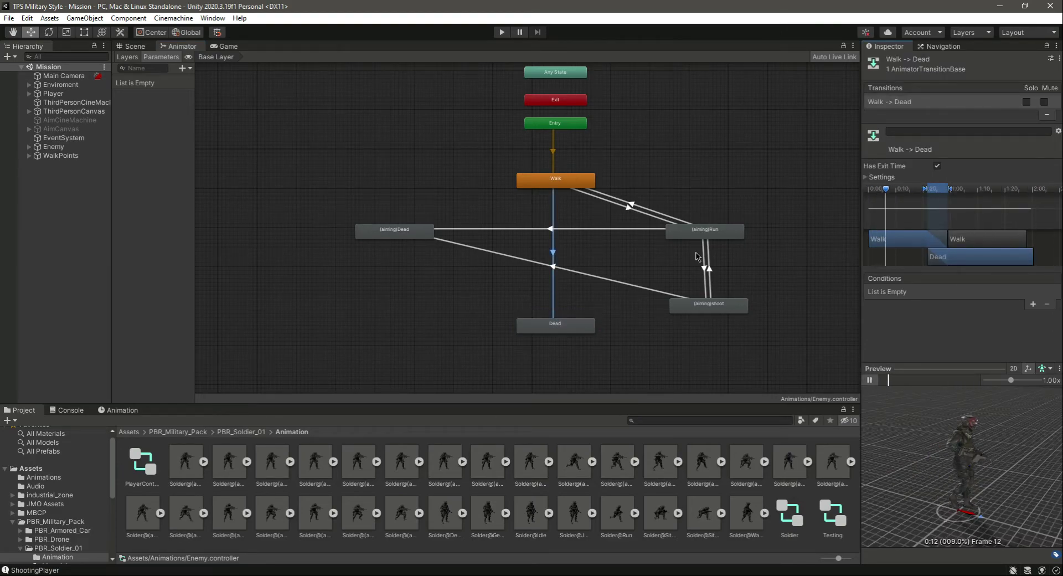
left_click(637, 229)
left_click(870, 380)
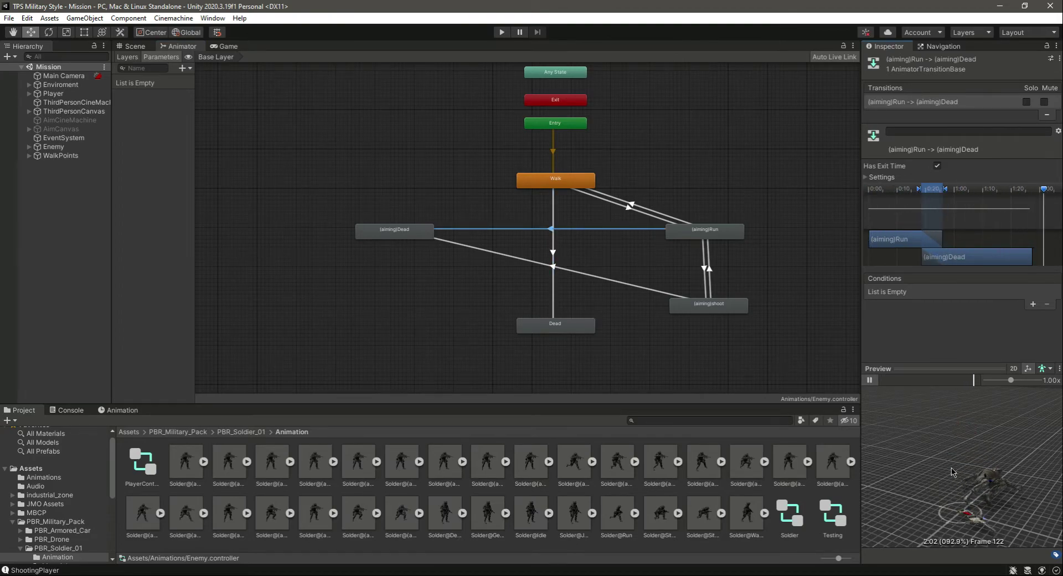
left_click(671, 295)
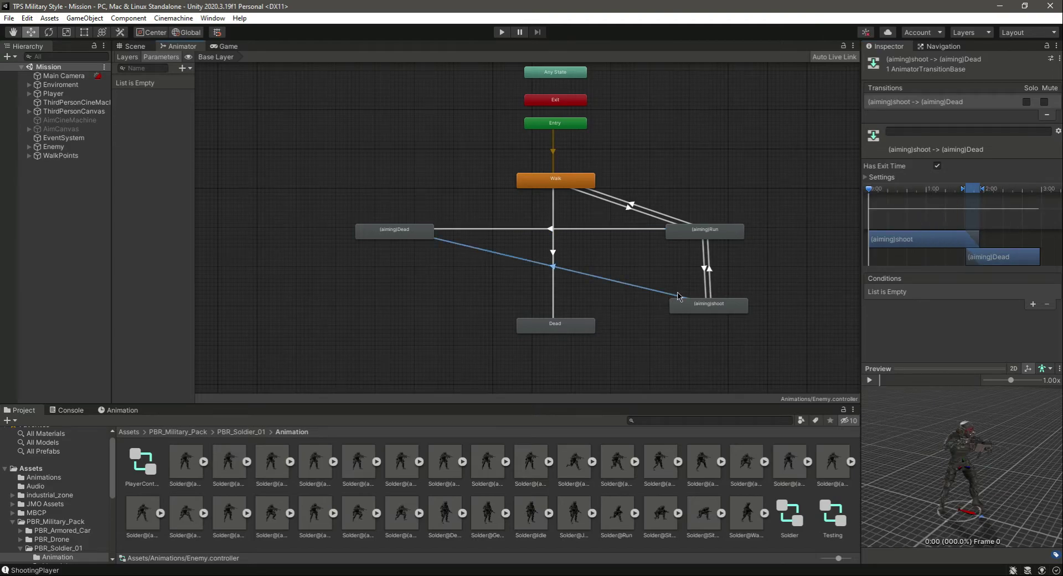
left_click(869, 380)
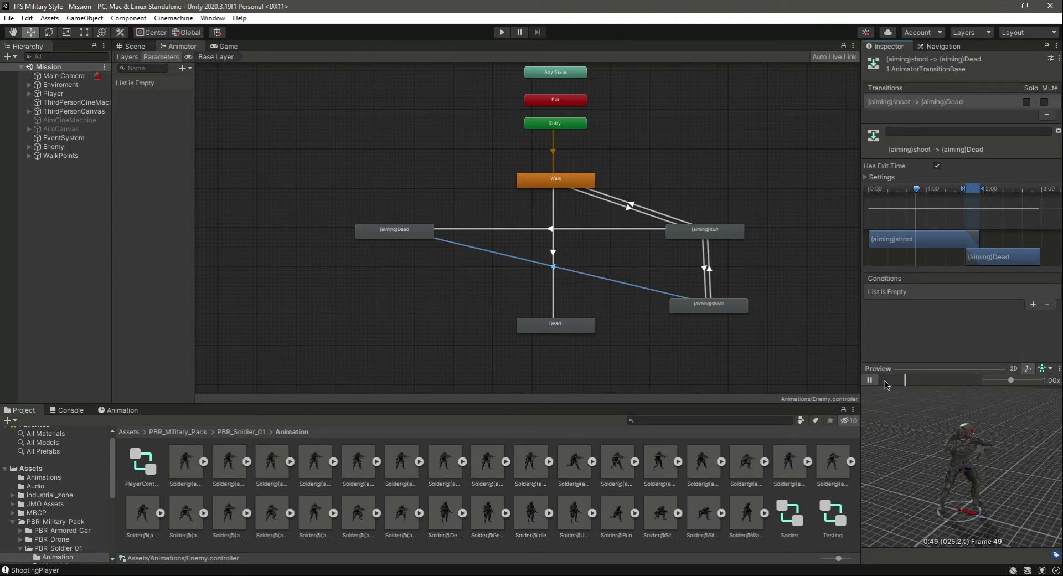
left_click(870, 380)
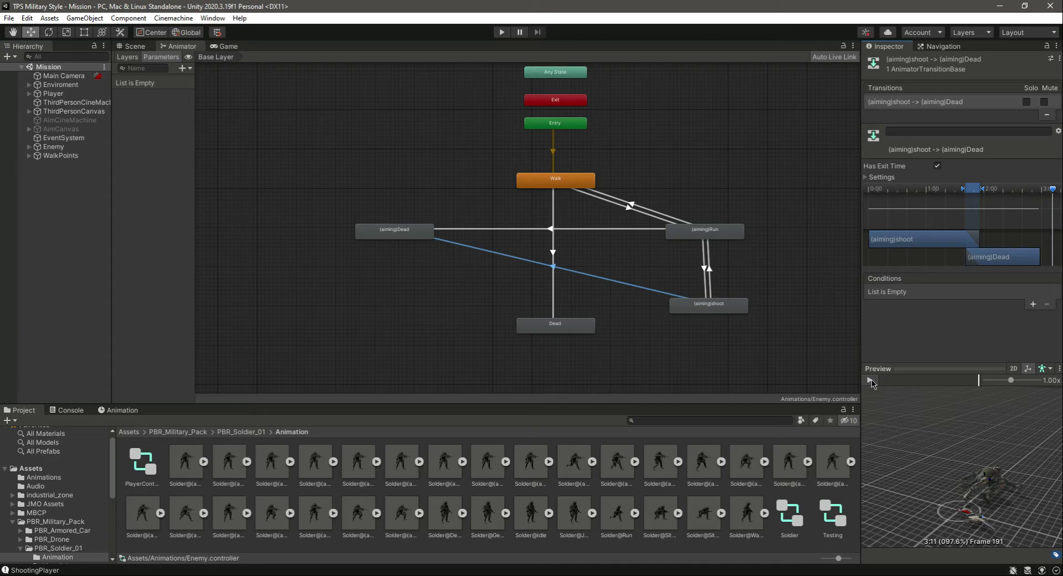
left_click(652, 334)
left_click_drag(804, 149, 360, 385)
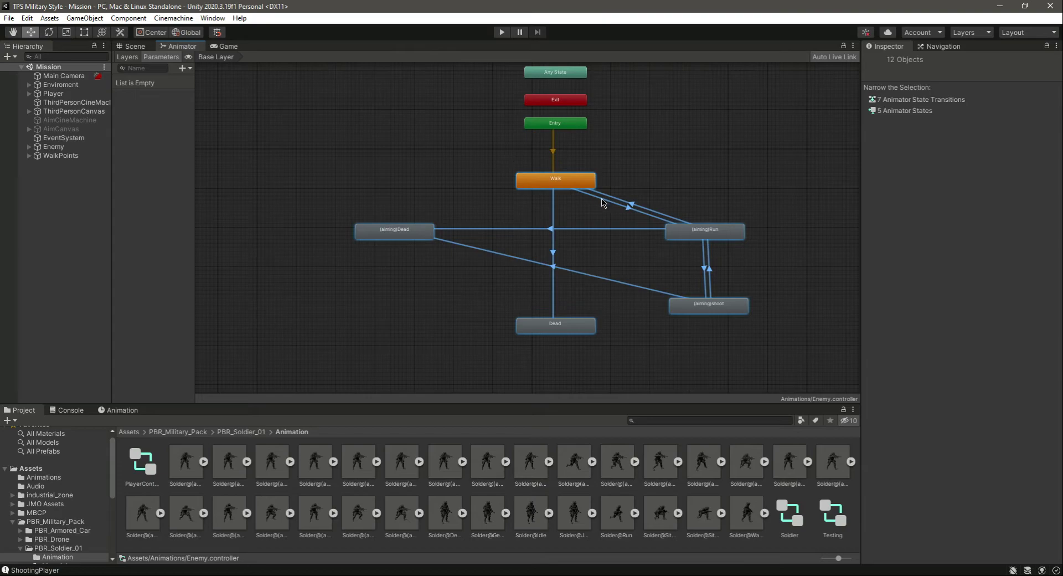
left_click(763, 136)
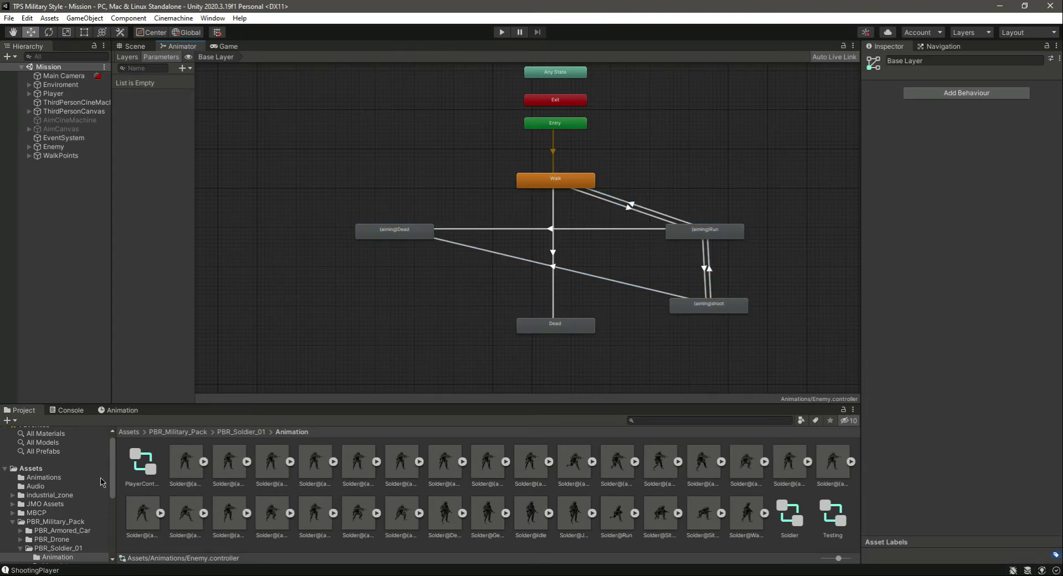
Clear the console messages and return to the project's asset browser
left_click(42, 570)
left_click(14, 421)
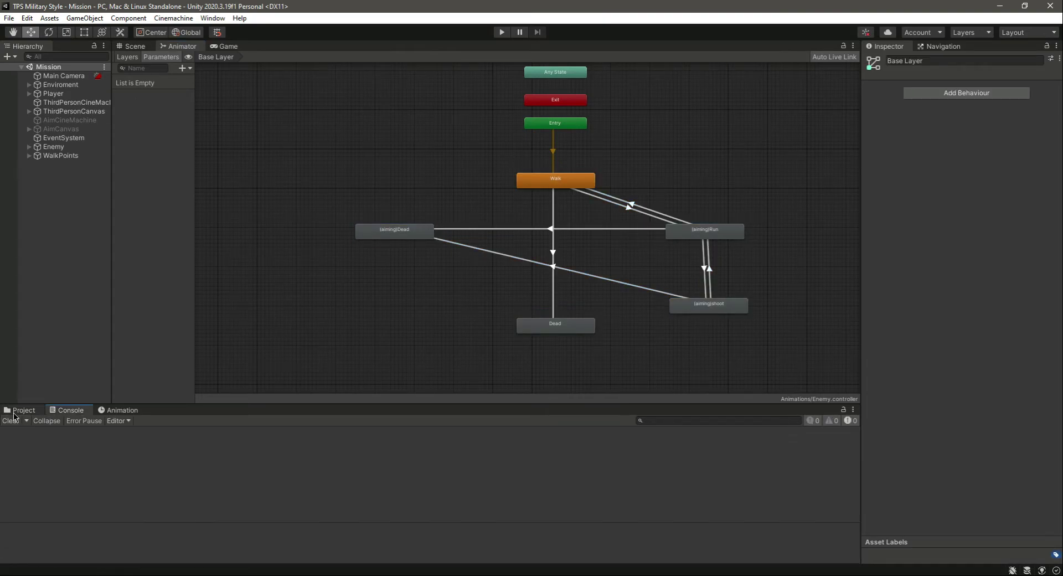
left_click(22, 410)
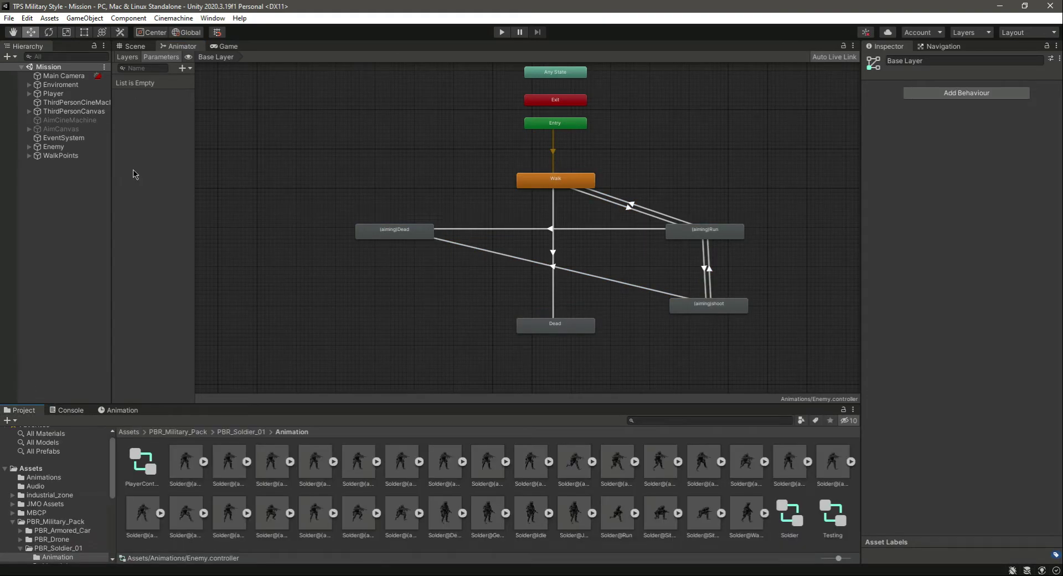
Add two Bool parameters named Walk and AimRun to the Enemy controller
left_click(192, 68)
left_click(232, 106)
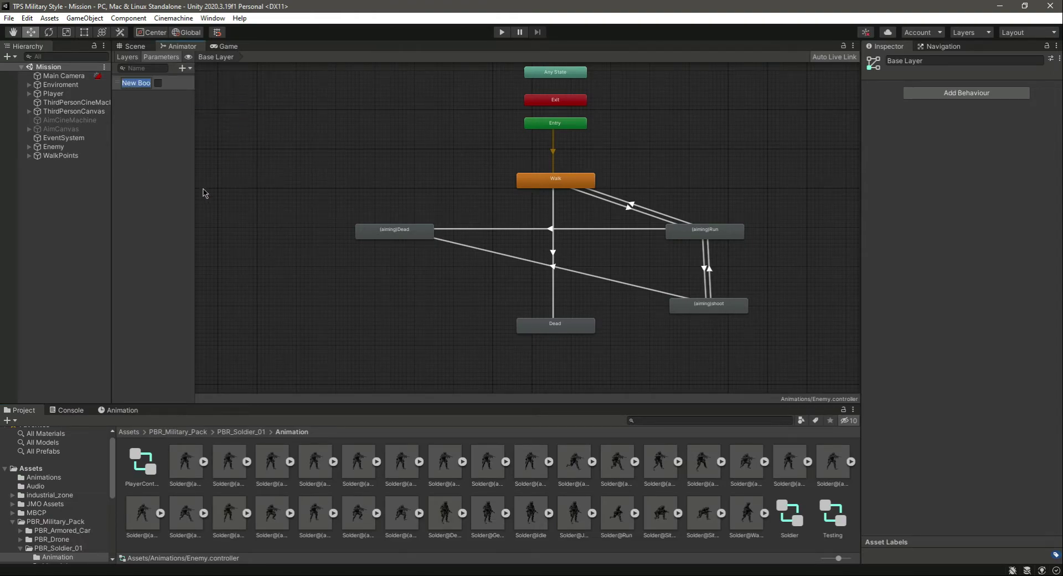
type("Walk")
key("Return")
left_click(191, 68)
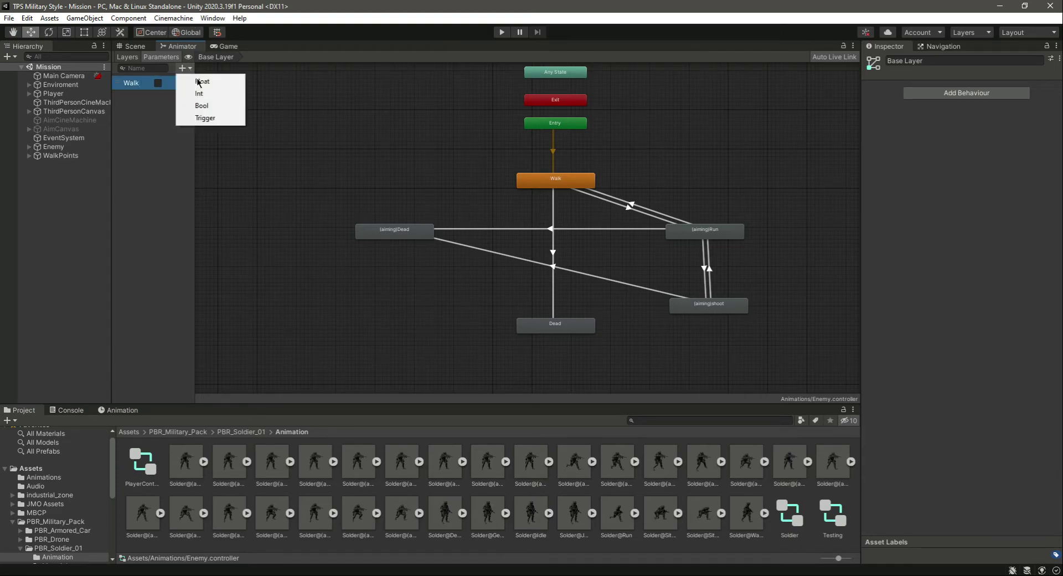
left_click(188, 105)
type("AimRun")
key("Return")
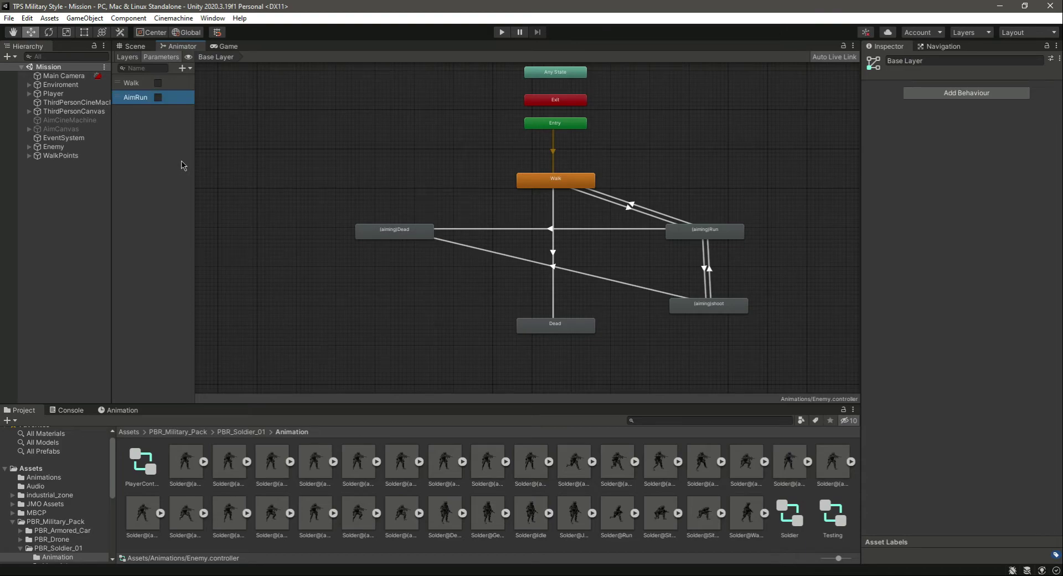
Add two more Bool parameters named AimDie and Die to the Enemy controller
left_click(183, 67)
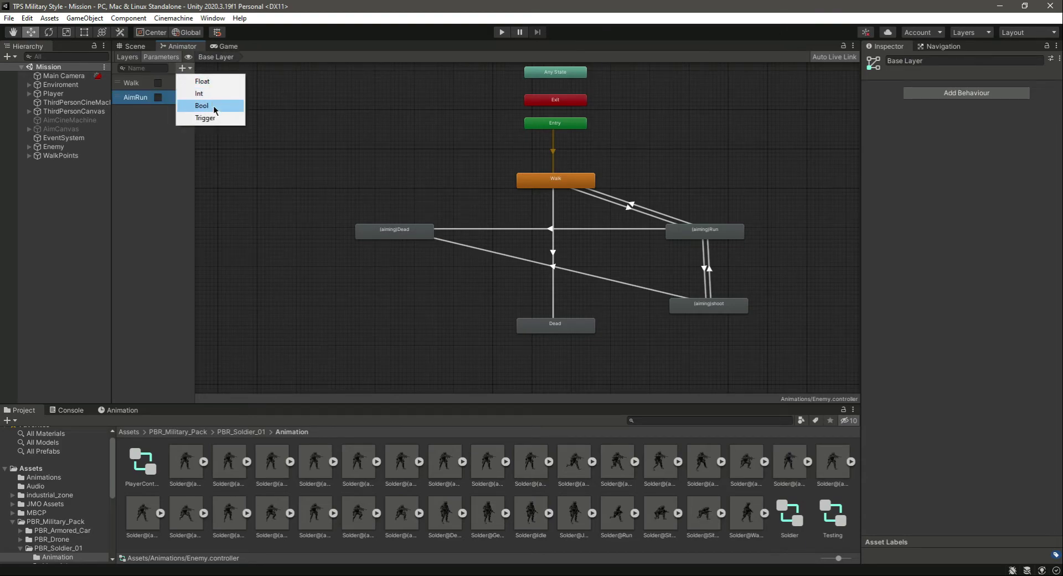
left_click(210, 105)
type("AimDie")
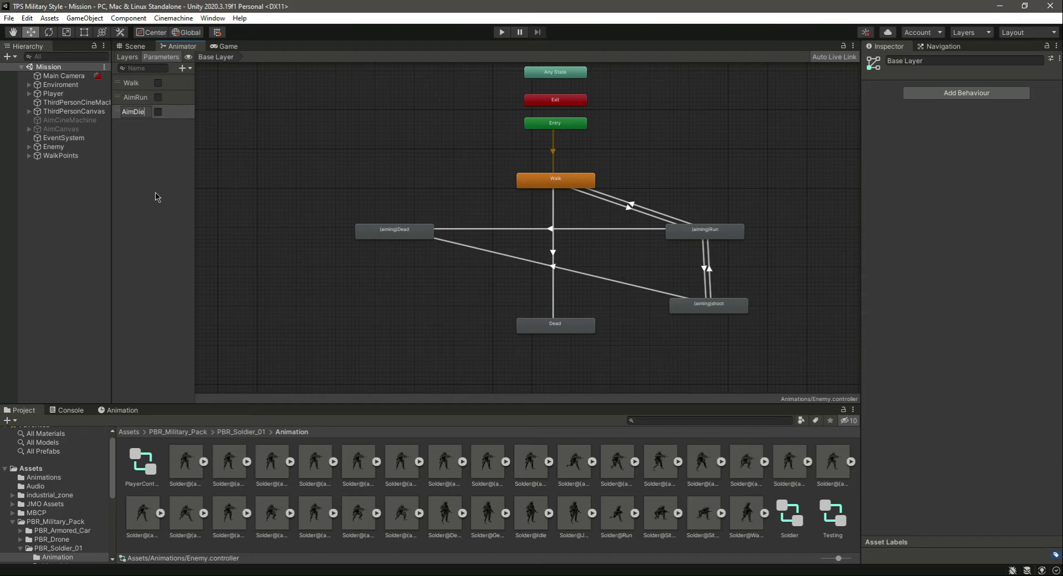
key("Return")
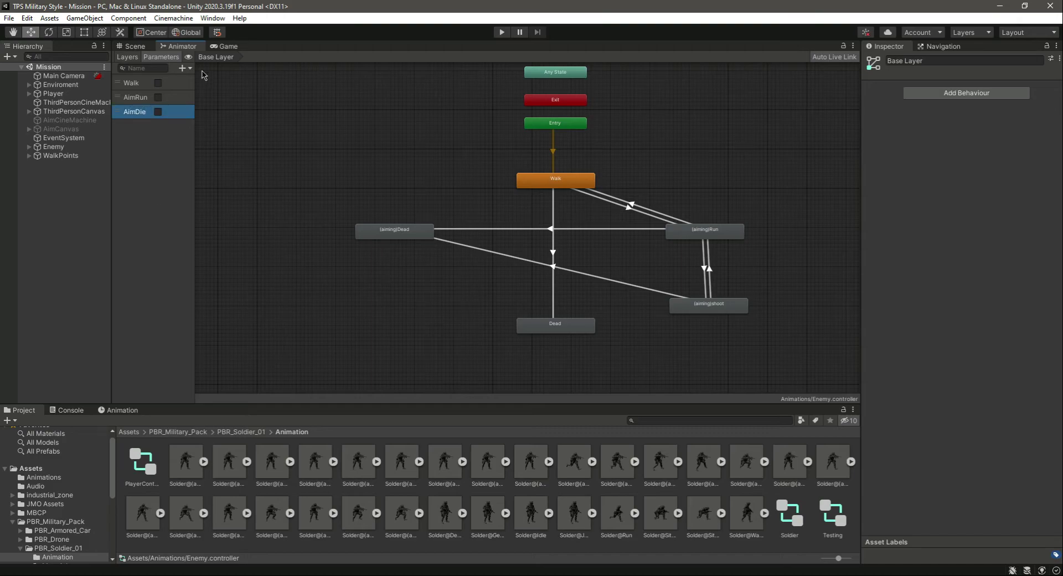
left_click(183, 67)
left_click(215, 109)
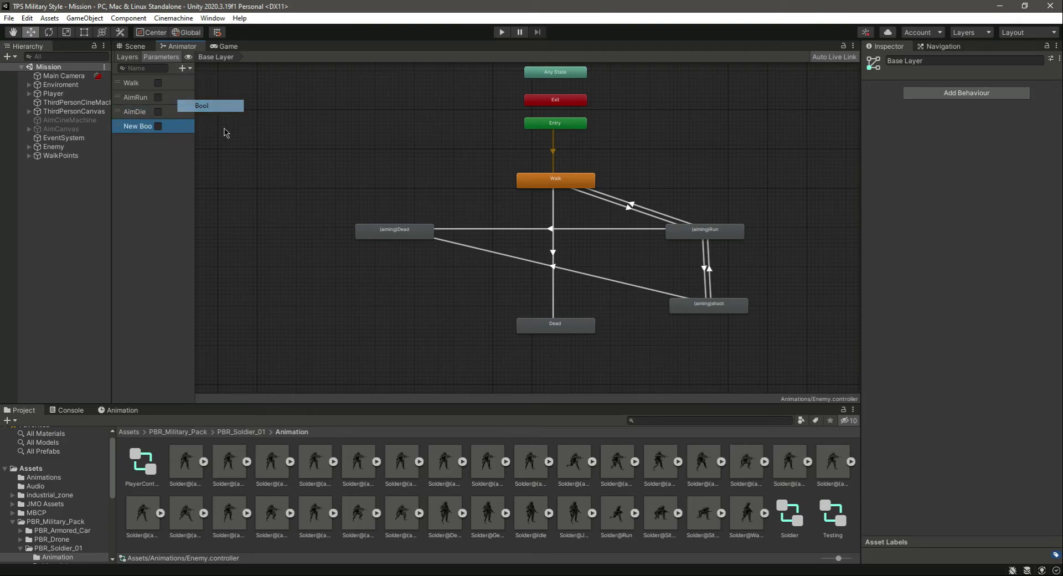
type("Die")
key("Return")
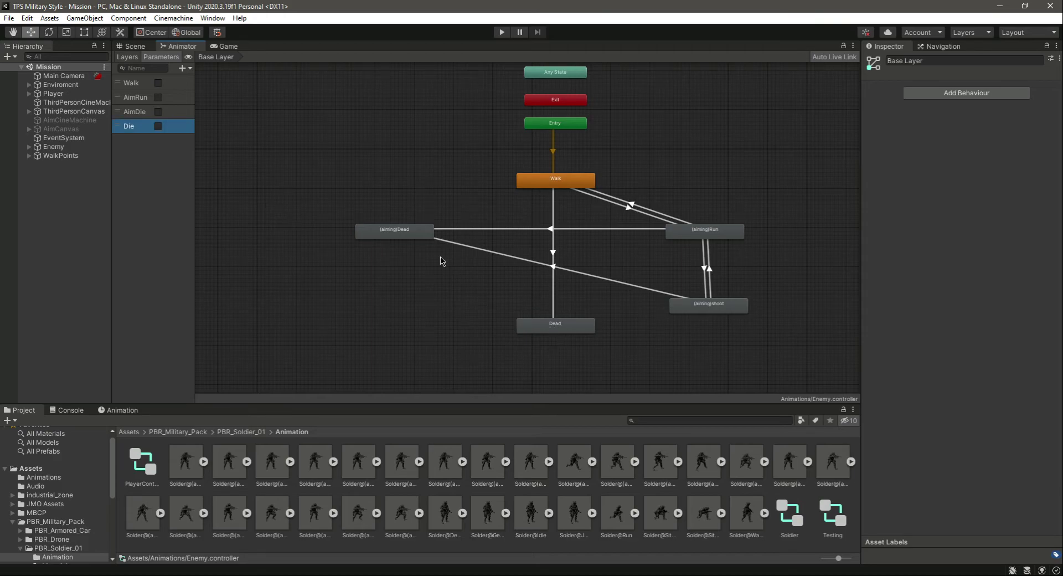
Disable exit time on the Walk to (aiming)Run transition and add the condition Walk is false
left_click(630, 208)
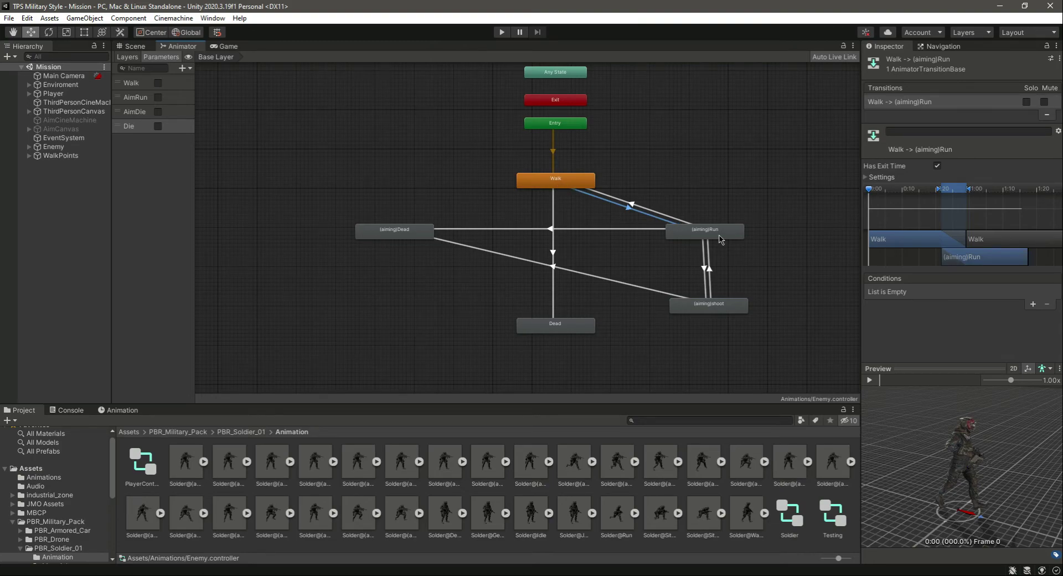
left_click(937, 166)
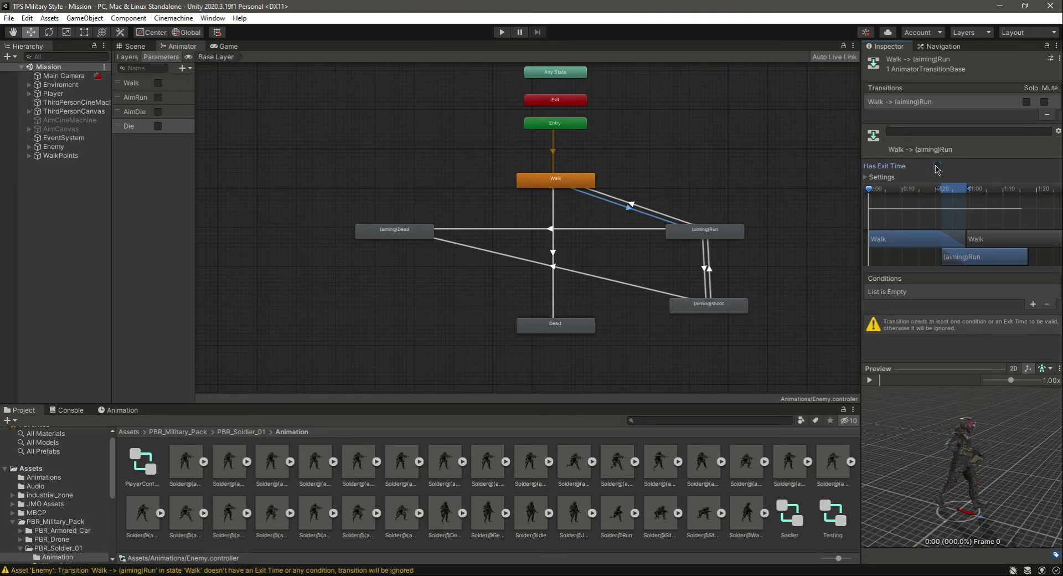
left_click(1033, 305)
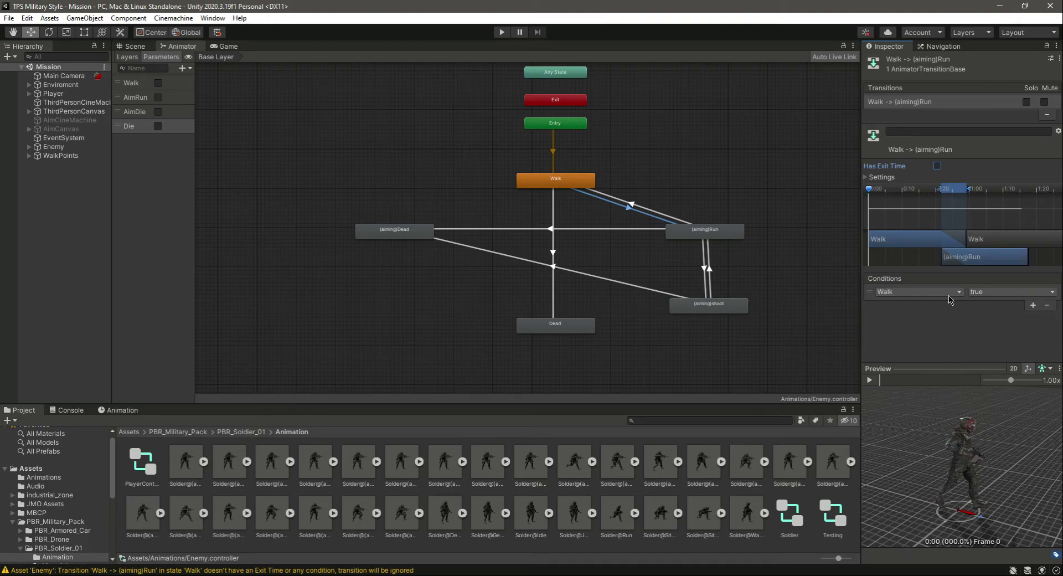
left_click(997, 292)
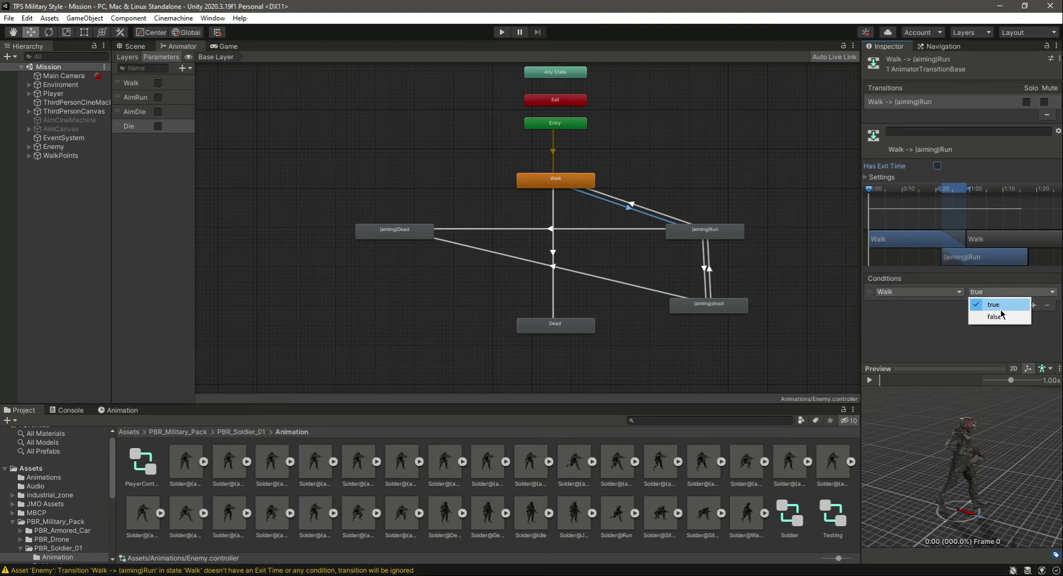
left_click(983, 317)
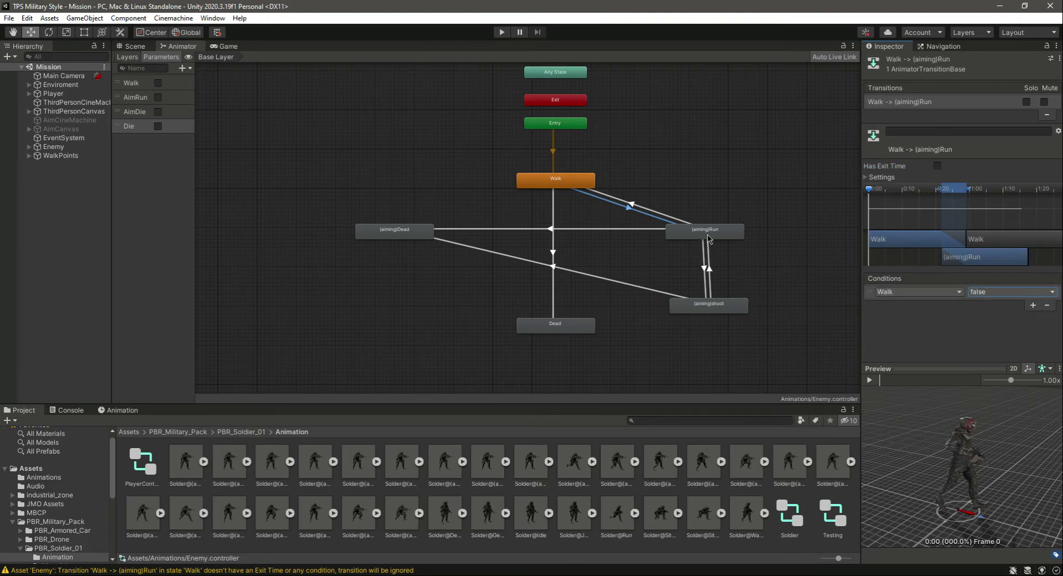
Preview the Walk to (aiming)Run transition, add a second condition AimRun is true, and shrink the preview area
left_click(870, 380)
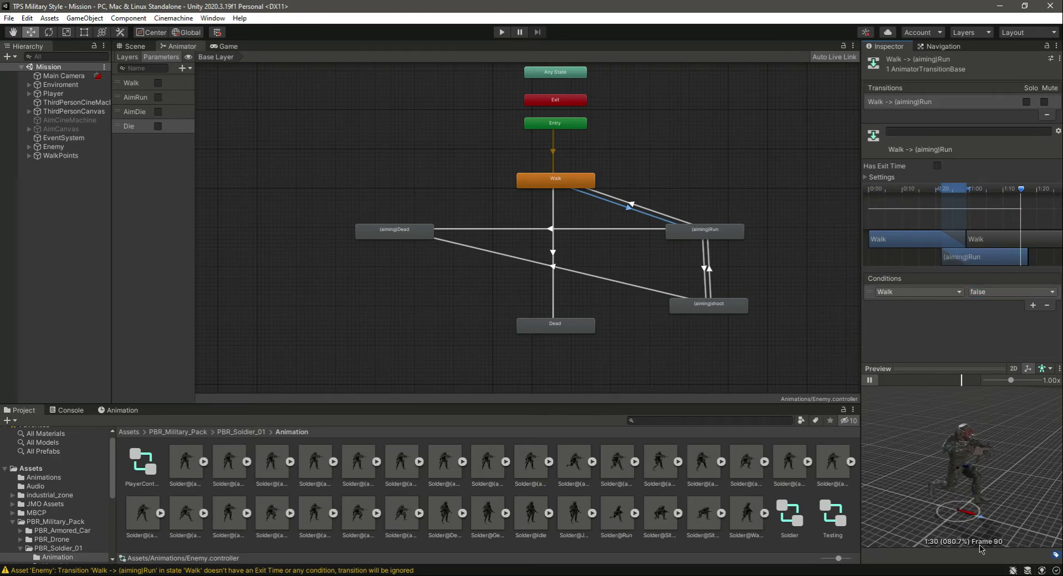
left_click(1034, 305)
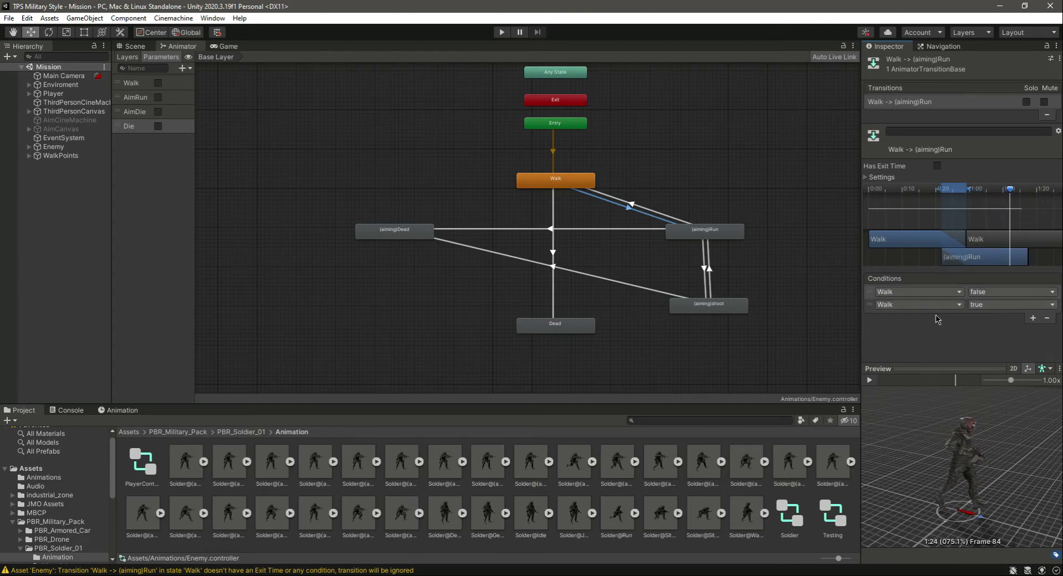
left_click(922, 305)
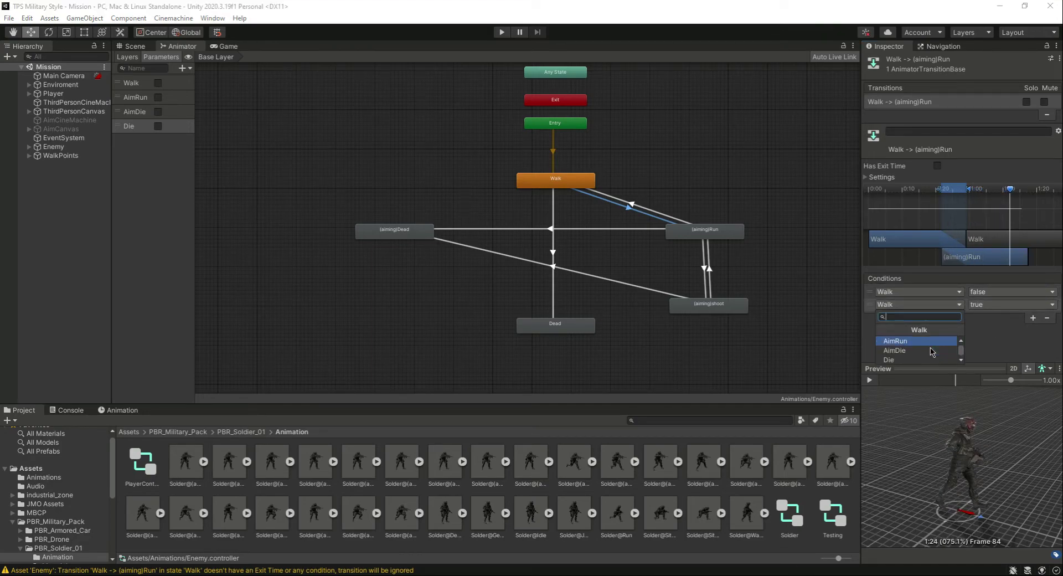
left_click(915, 341)
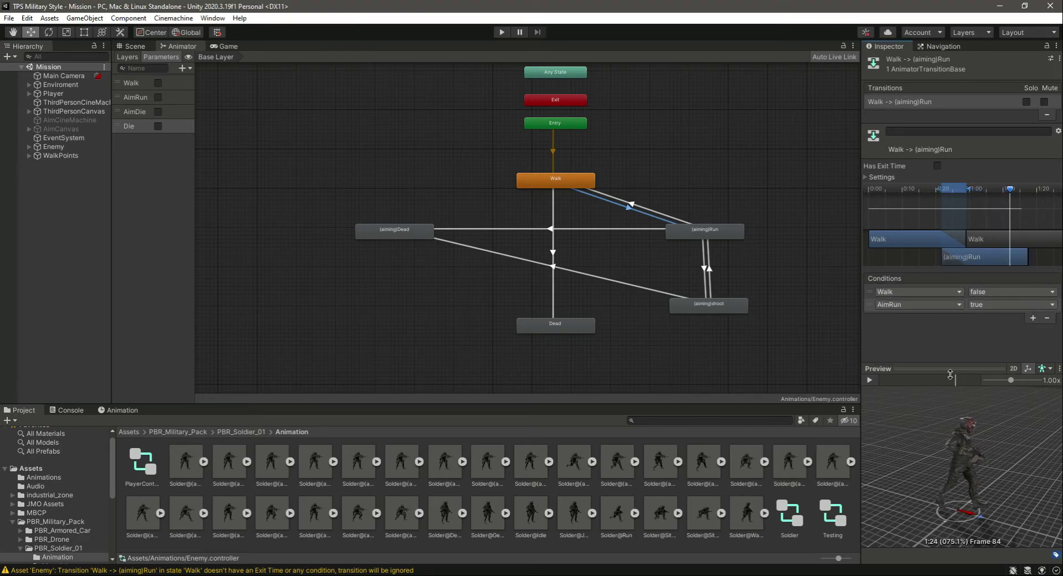
left_click_drag(953, 364, 949, 412)
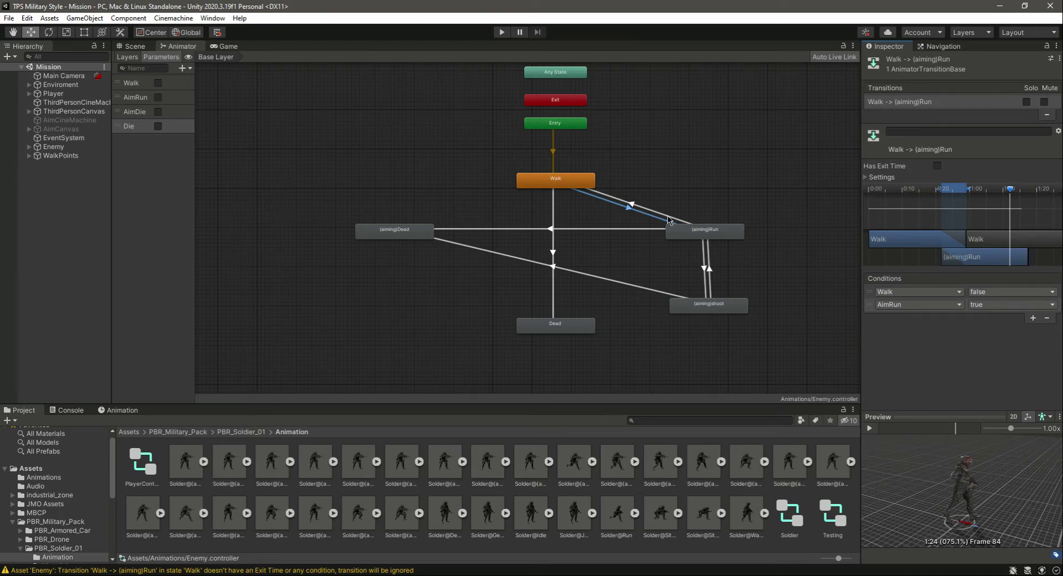
Disable exit time on the (aiming)Run to Walk transition and add the condition Walk is true
left_click(633, 205)
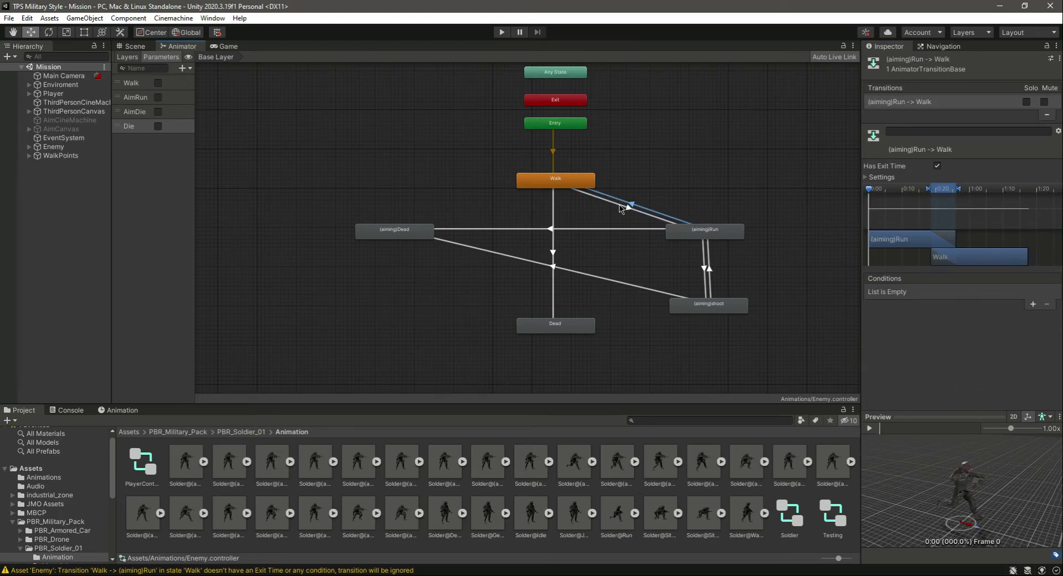
left_click(936, 166)
left_click(1033, 304)
left_click(910, 294)
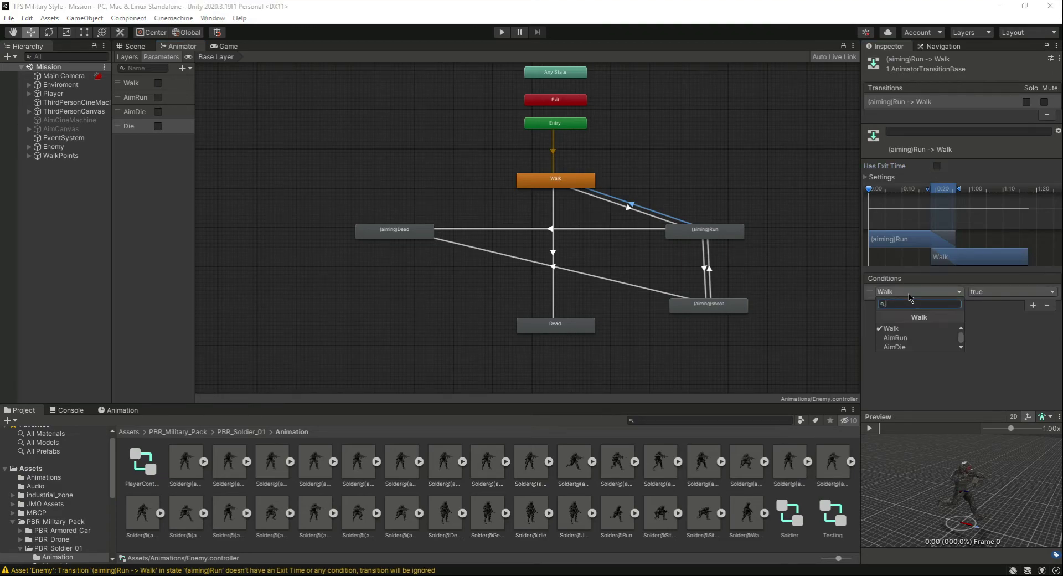
left_click(1014, 328)
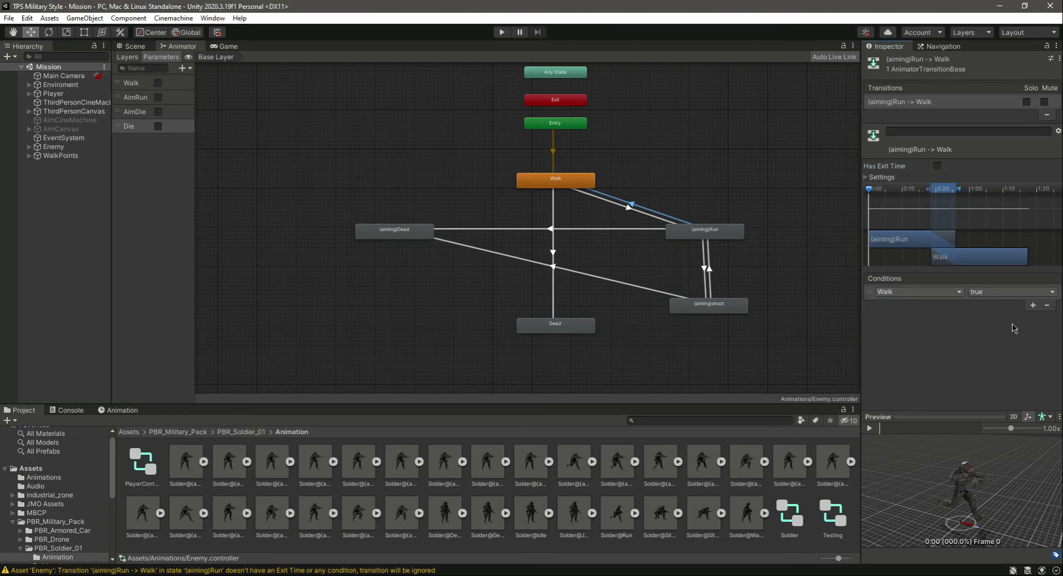
Add a second condition, AimRun is false, to the (aiming)Run to Walk transition
left_click(649, 215)
left_click(649, 211)
left_click(1033, 306)
left_click(946, 305)
left_click(895, 350)
left_click(997, 305)
left_click(994, 330)
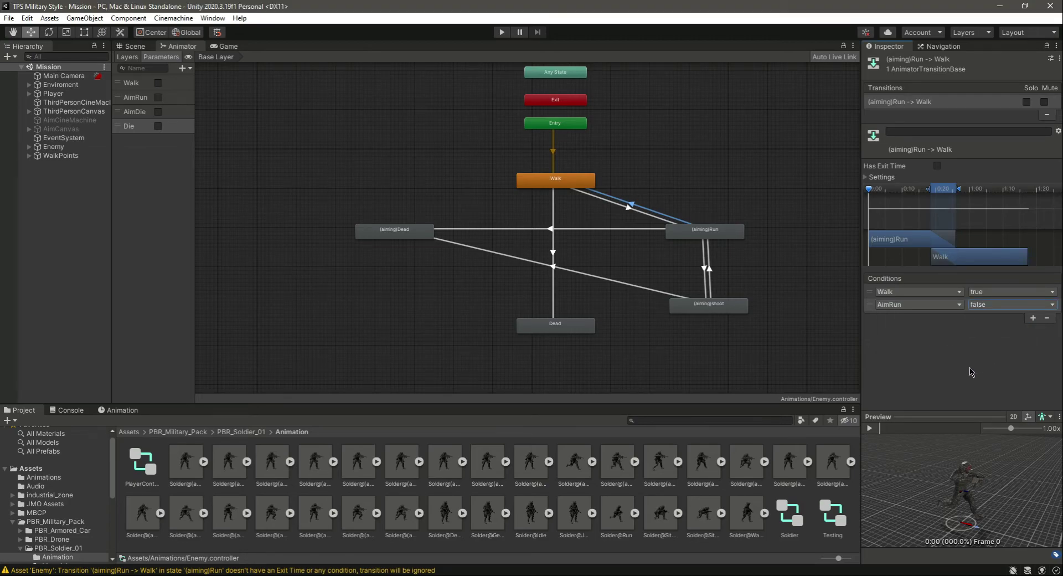
Disable exit time on the Walk to Dead transition and add the condition Die is true
left_click(553, 207)
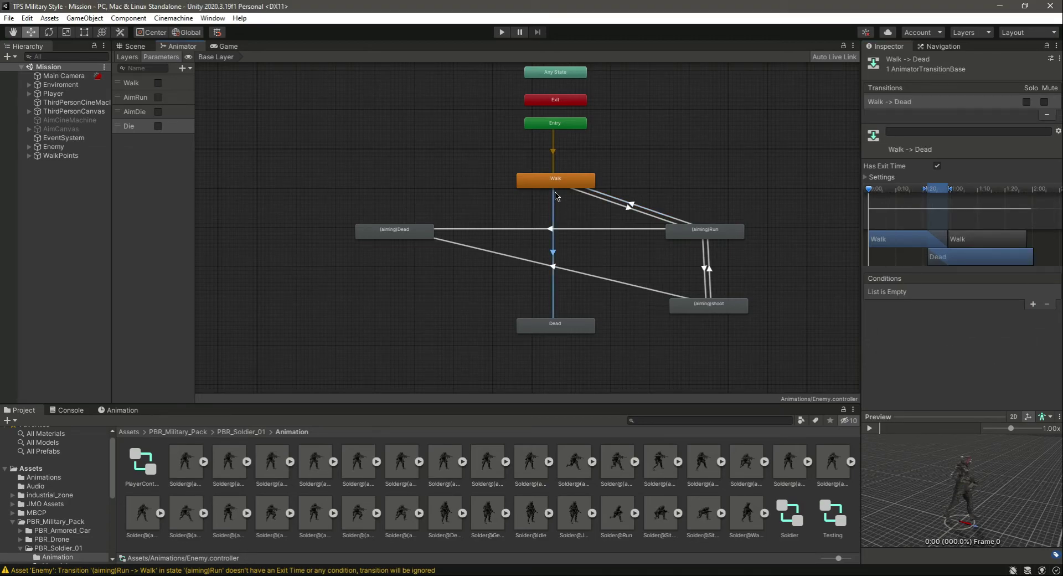
left_click(937, 166)
left_click(1033, 304)
left_click(935, 293)
scroll(932, 333, "down", 1)
left_click(918, 348)
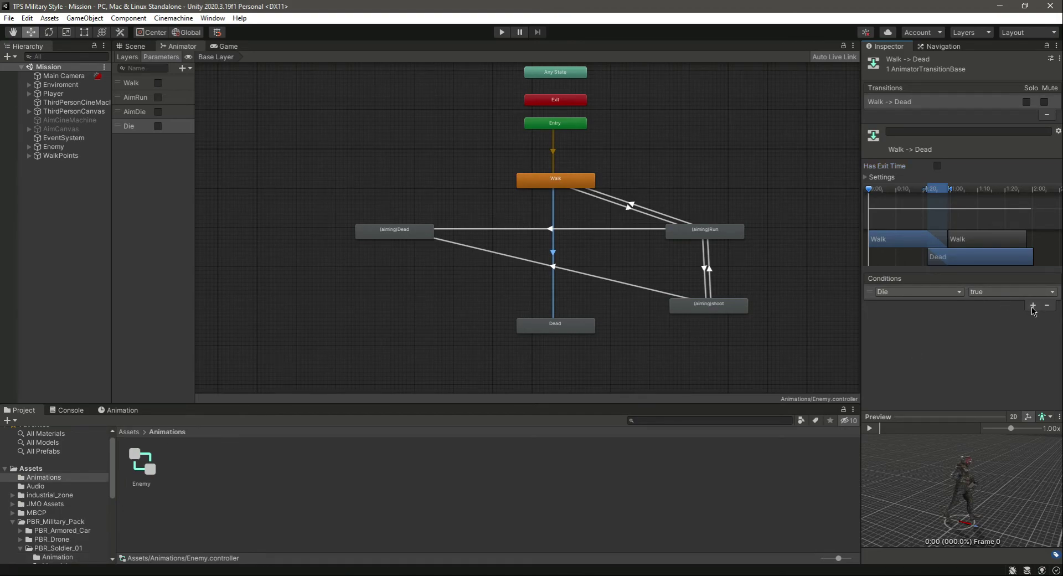
Add the condition Walk is false to the Walk to Dead transition and place it above the Die condition
left_click(1033, 306)
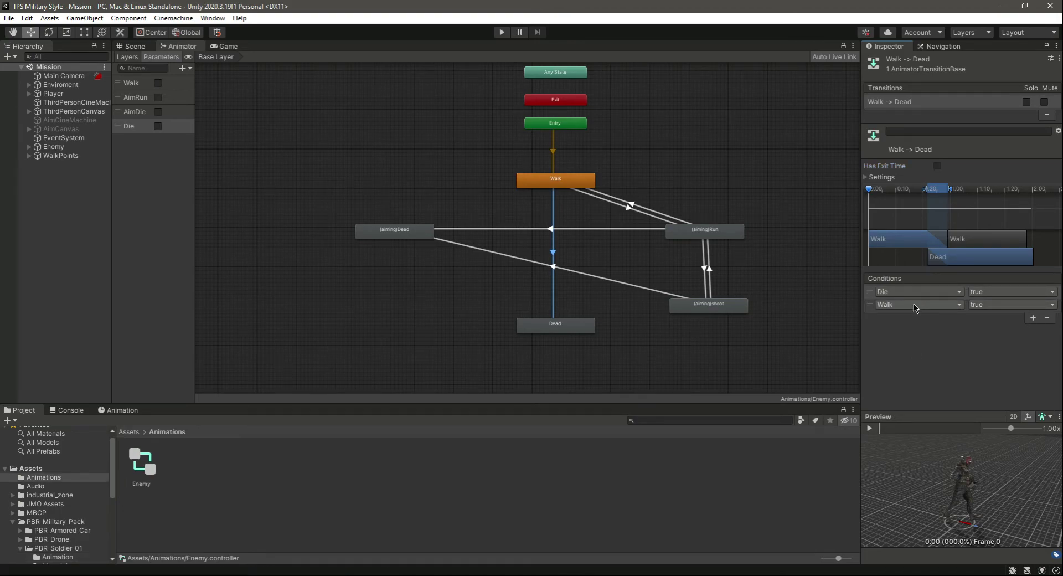
left_click(1017, 306)
left_click(1000, 335)
left_click_drag(967, 306, 967, 292)
Disable exit time on the (aiming)Run to (aiming)shoot transition and add a condition to it
left_click(704, 252)
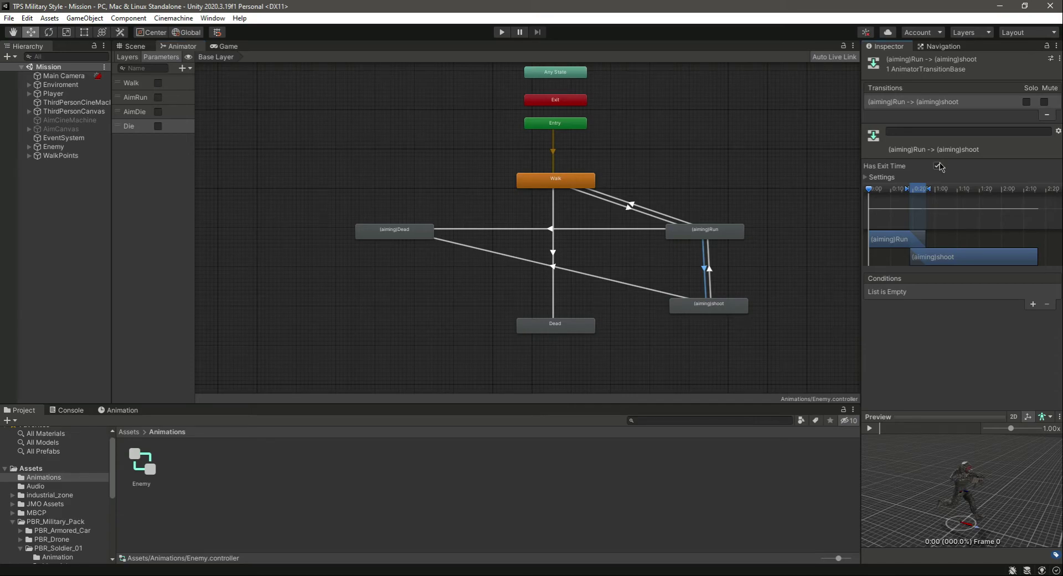
left_click(937, 165)
left_click(554, 244)
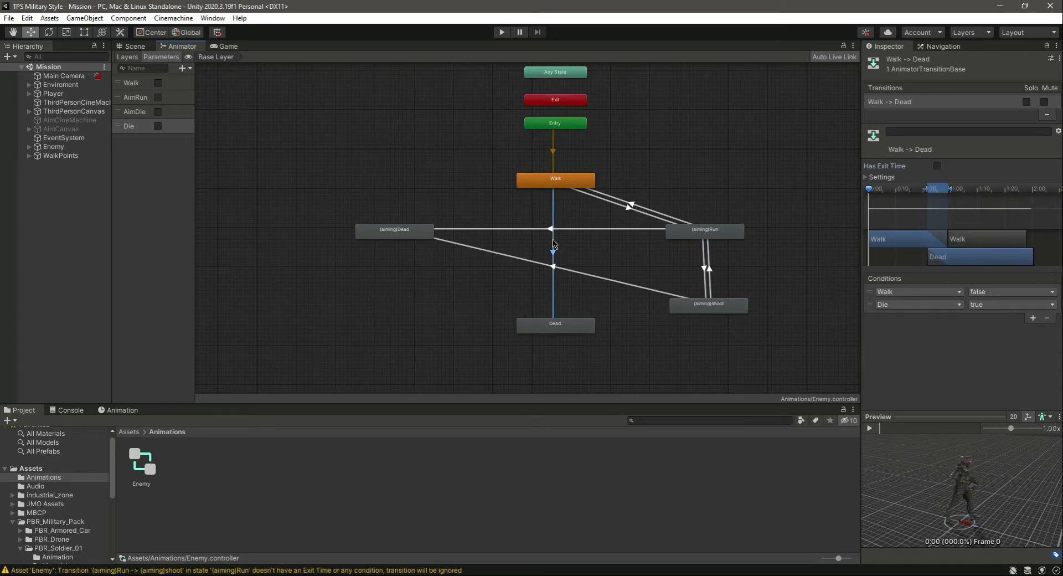
left_click(704, 263)
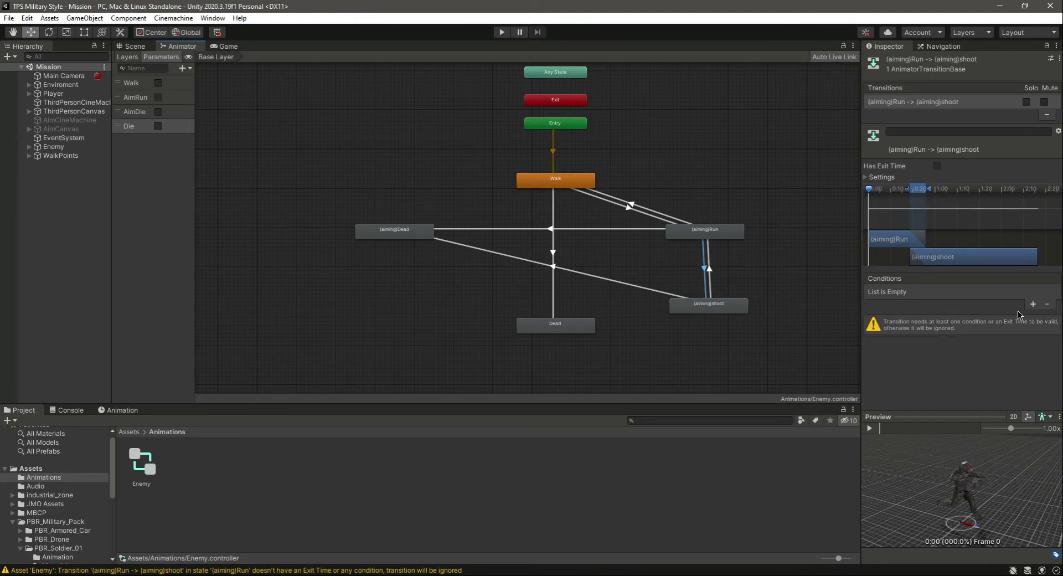
left_click(1034, 304)
left_click(919, 292)
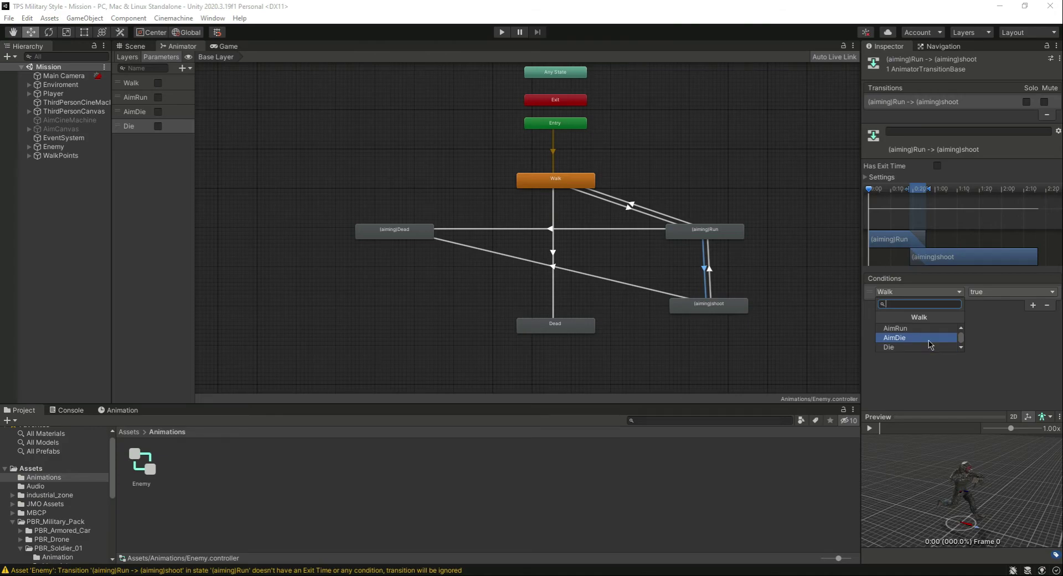
left_click(934, 377)
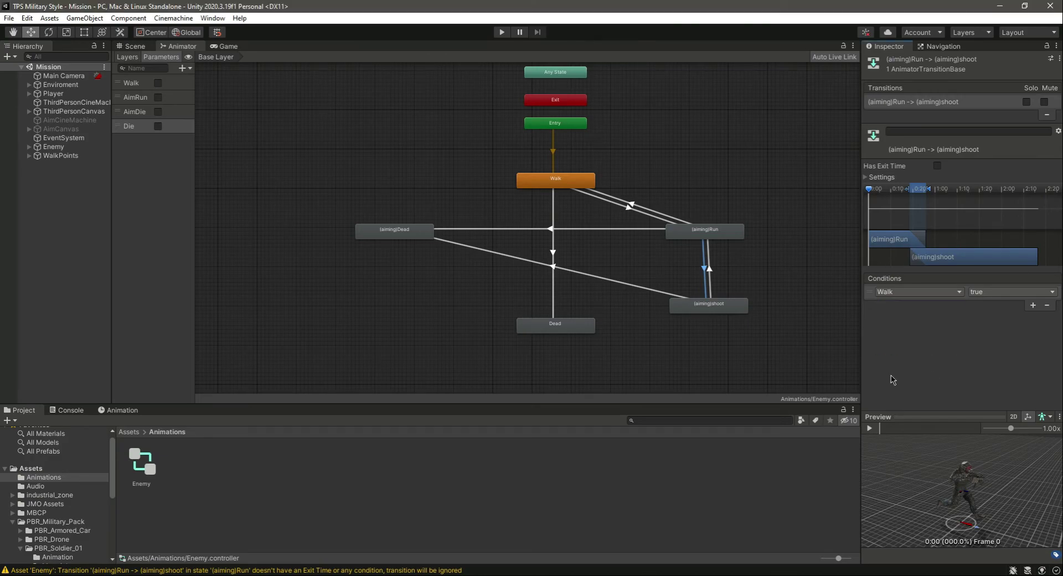
Add a Bool parameter named Shoot and place it between AimRun and AimDie in the parameter order
left_click(191, 68)
left_click(203, 105)
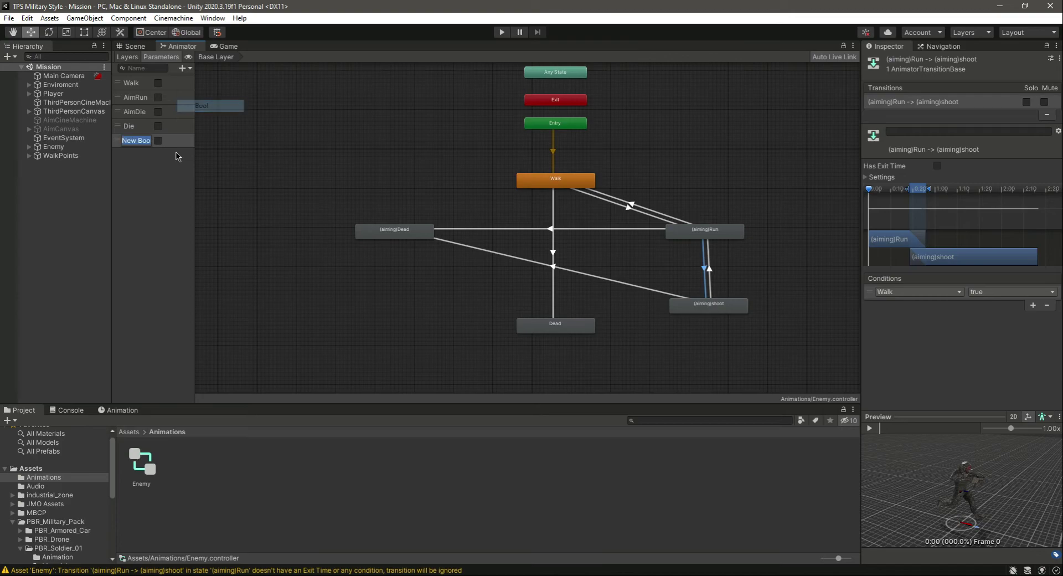
type("Shoot")
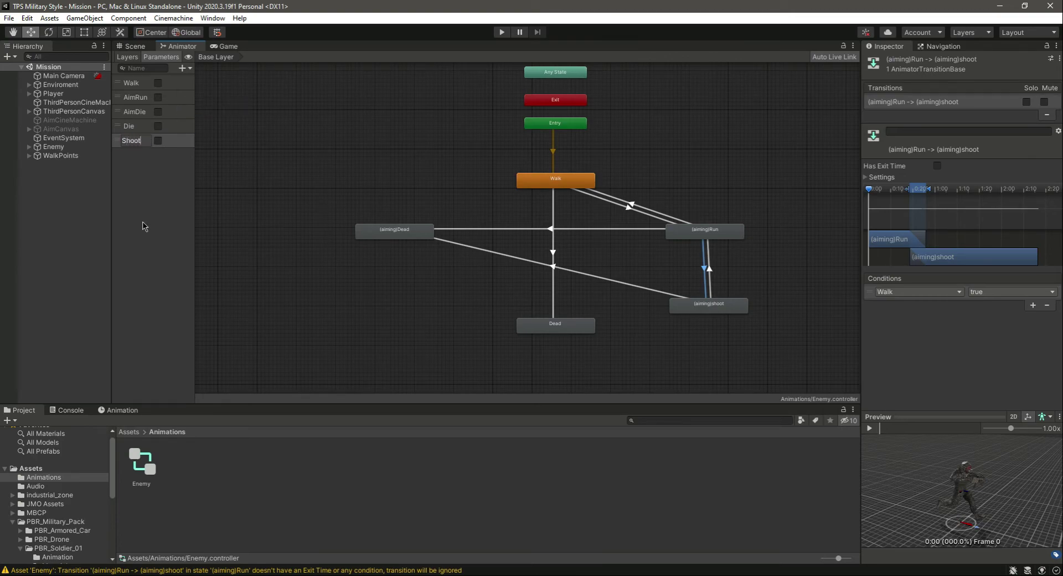
key("Return")
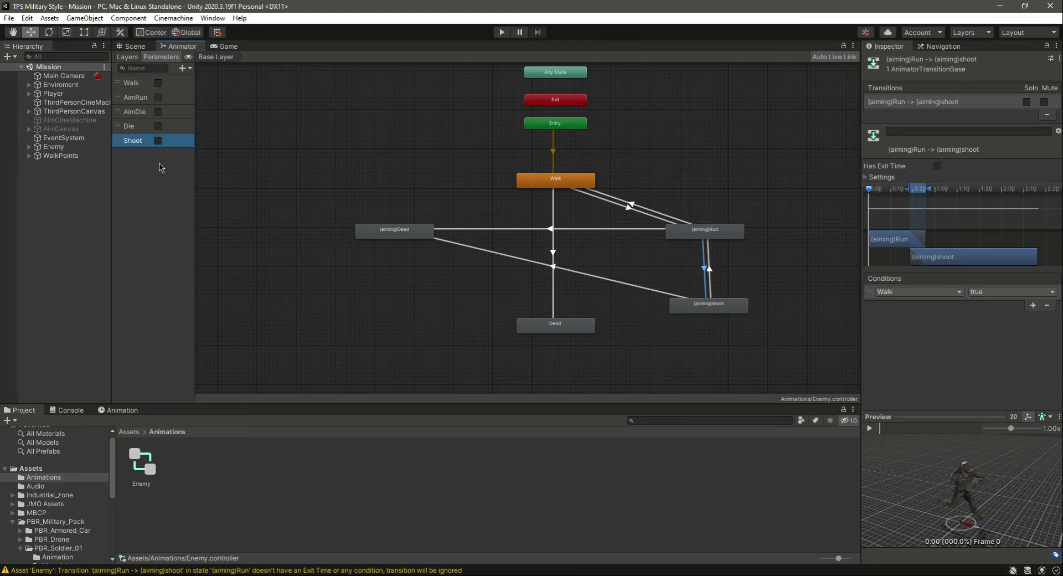
left_click_drag(137, 146, 137, 104)
left_click(147, 183)
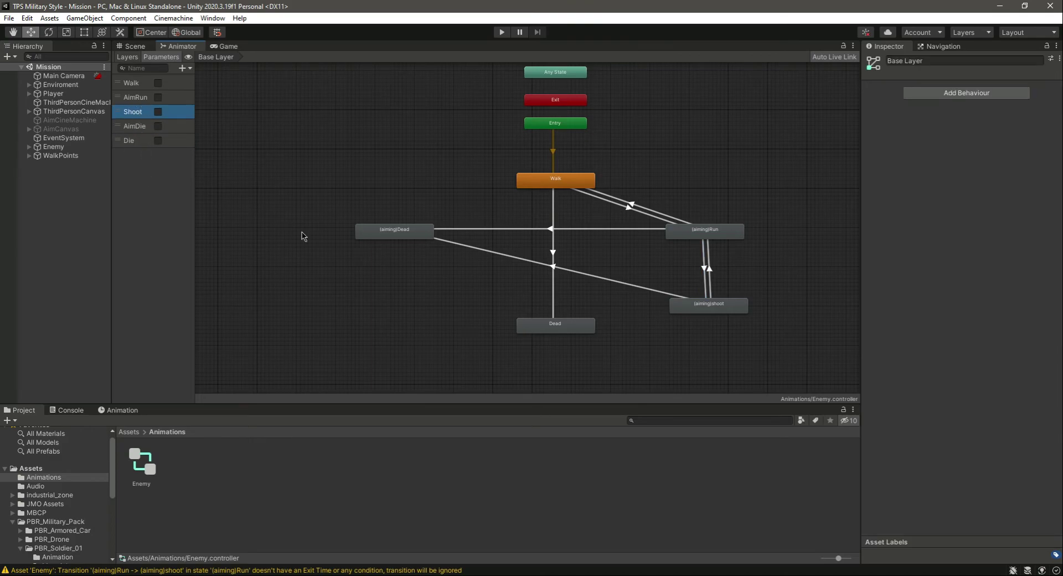
Change the (aiming)Run to (aiming)shoot transition's condition to Shoot is true and add a second condition Walk is false
left_click(707, 287)
left_click(946, 293)
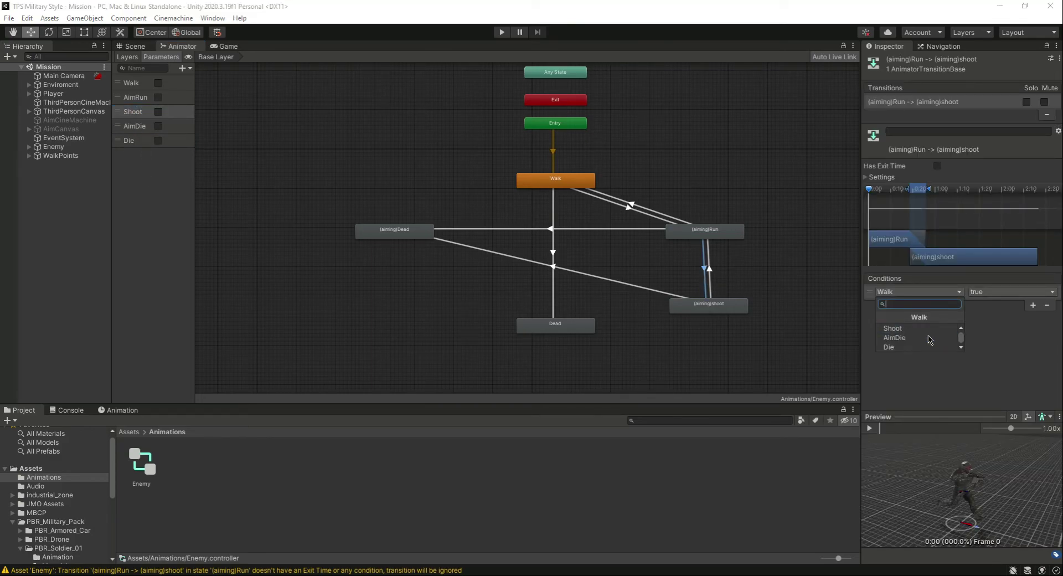
left_click(930, 330)
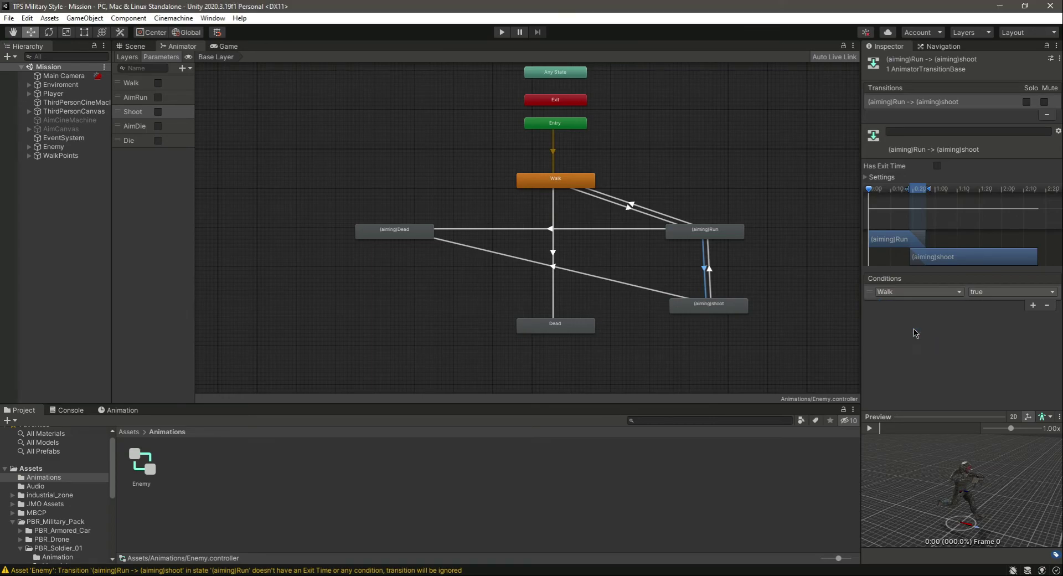
left_click(1033, 306)
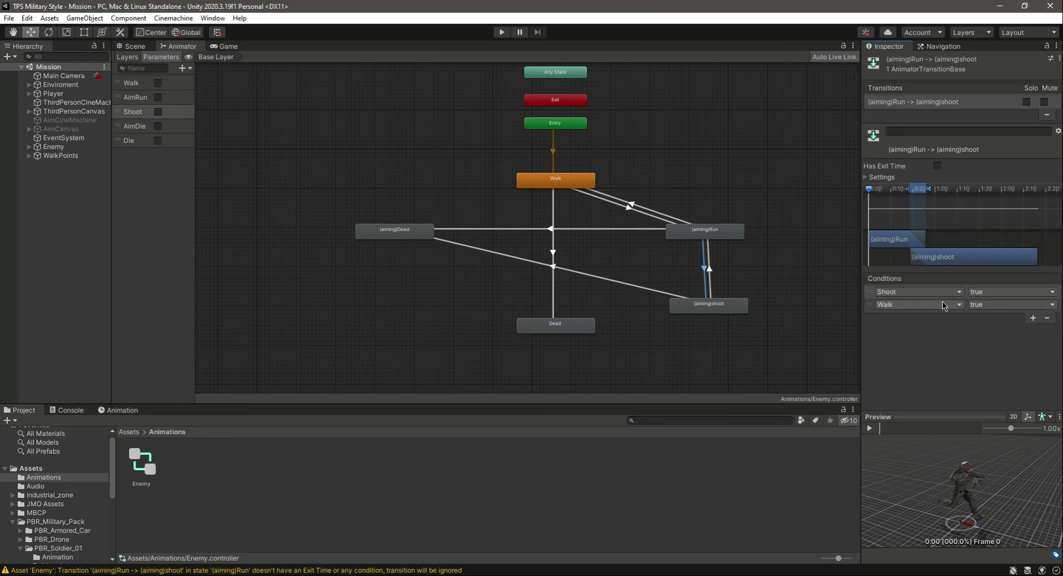
left_click(1005, 305)
left_click(1004, 329)
Add a third condition, AimRun is false, to the (aiming)Run to (aiming)shoot transition and preview the transition
left_click(1034, 319)
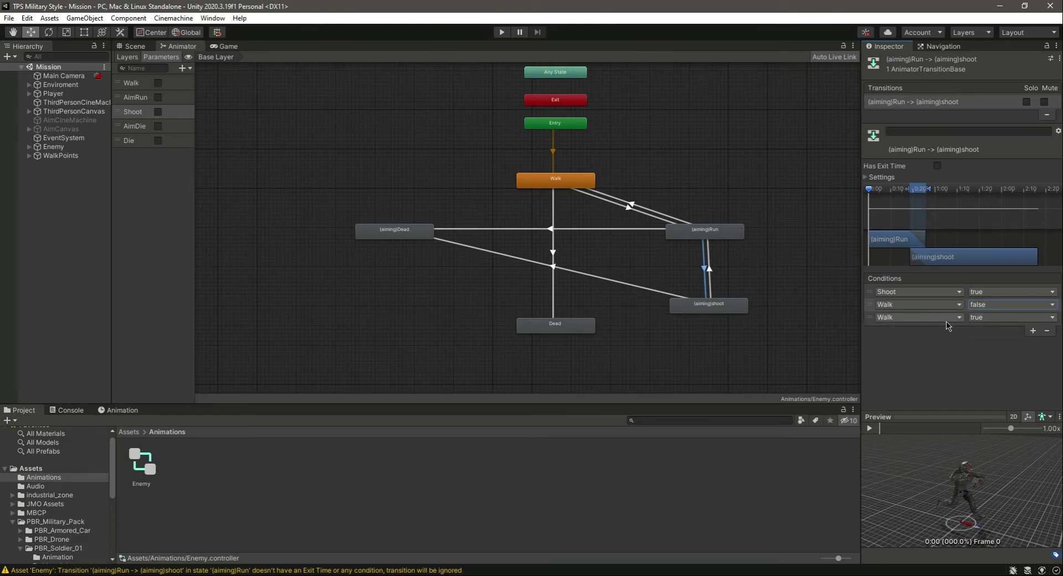
left_click(945, 317)
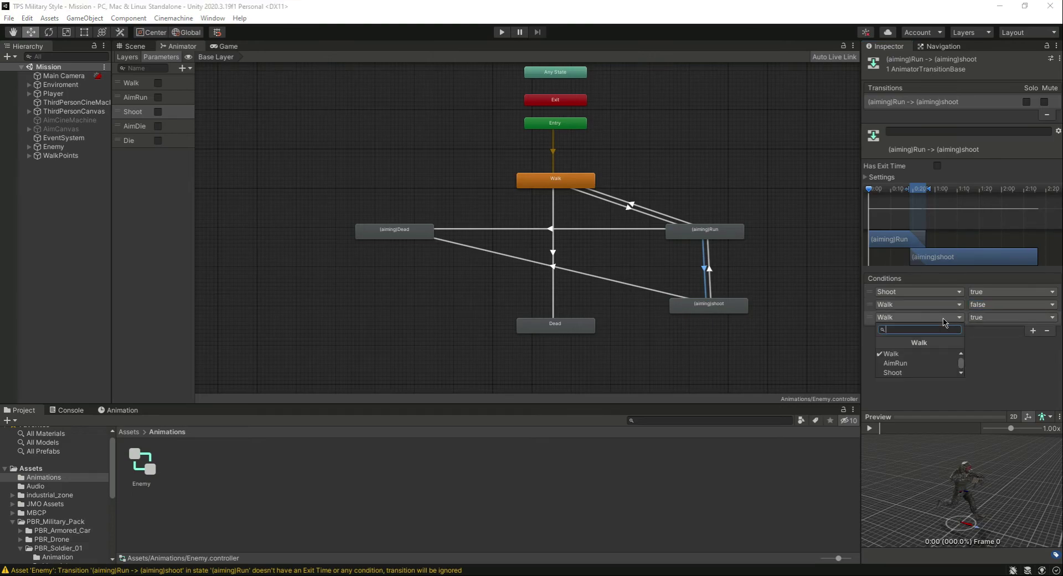
left_click(896, 362)
left_click(1005, 318)
left_click(992, 341)
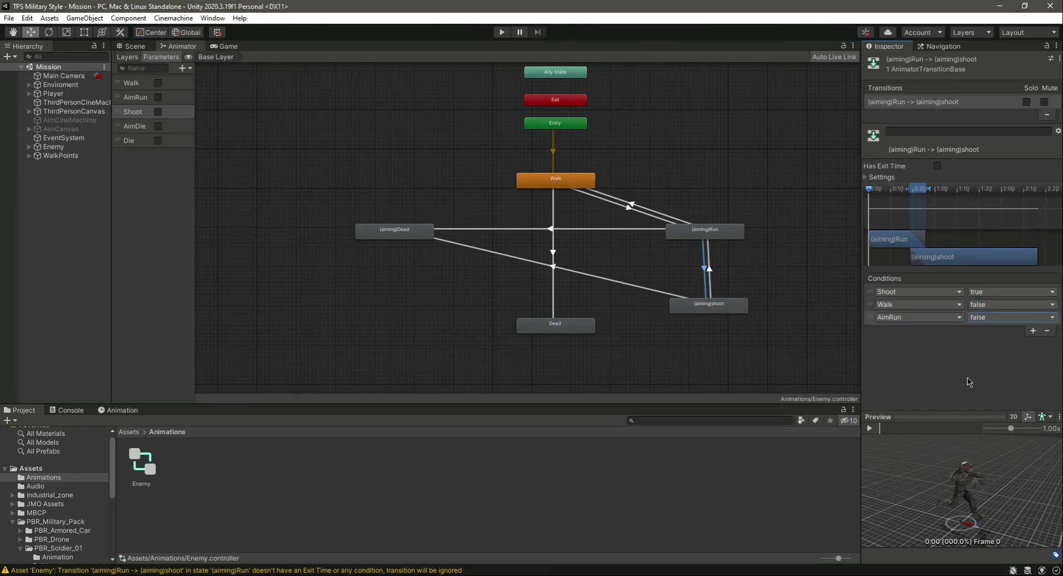
left_click(871, 430)
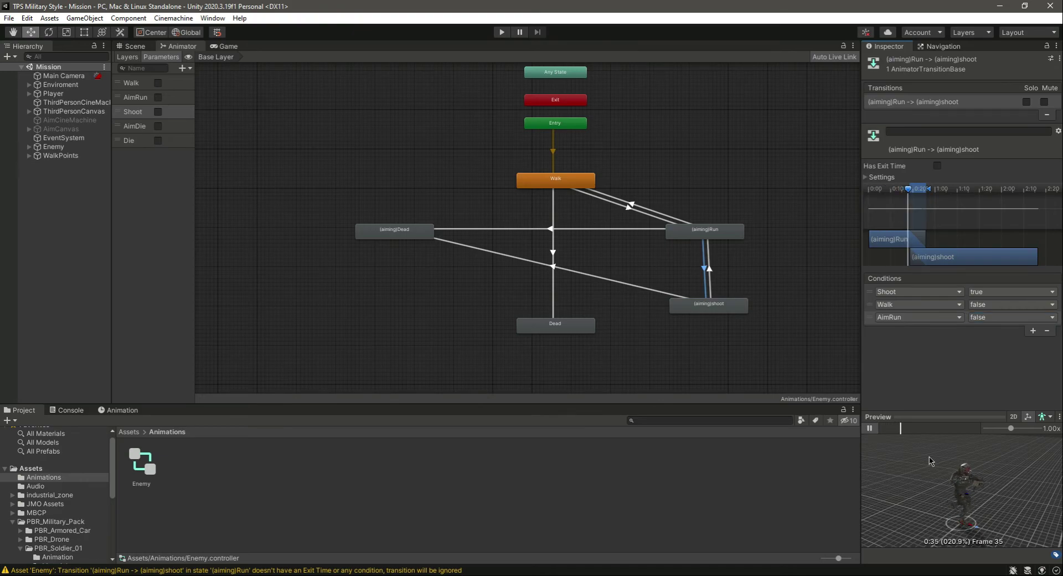
Disable exit time on the (aiming)shoot to (aiming)Run transition and add the condition Shoot is false
left_click(710, 259)
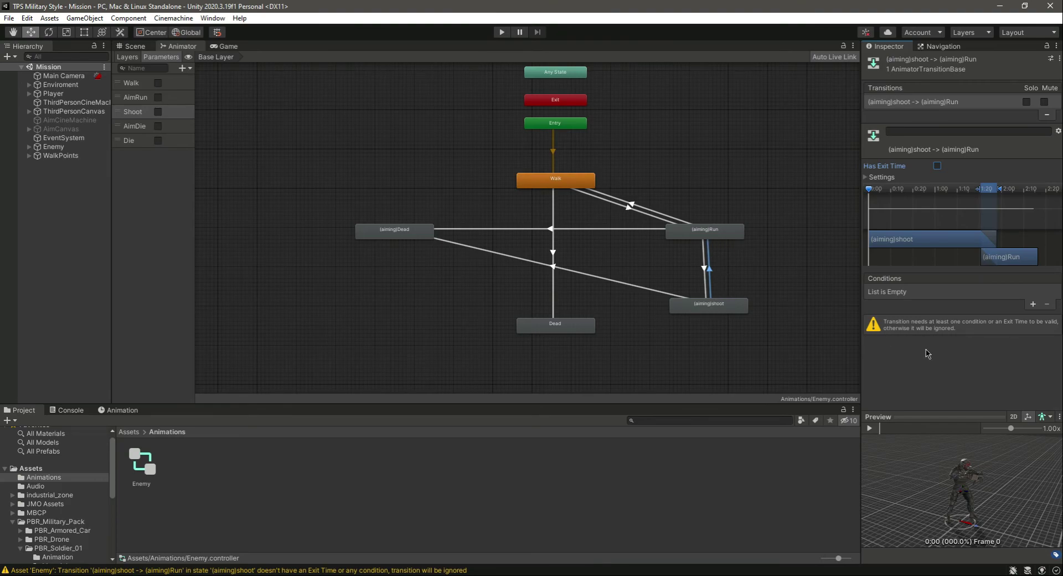
left_click(1034, 304)
left_click(914, 292)
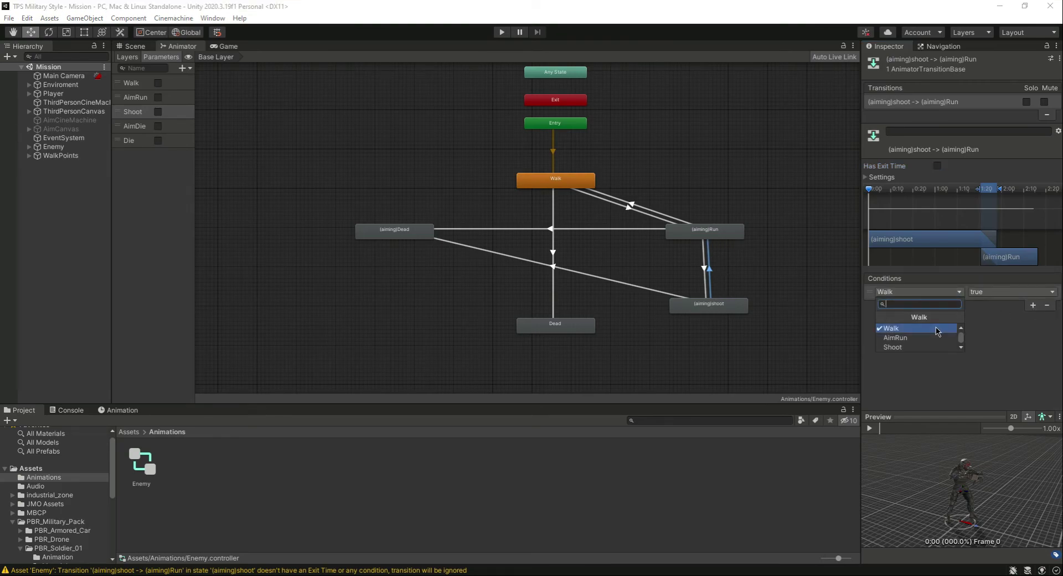
left_click(909, 346)
left_click(999, 293)
left_click(995, 316)
Add a second condition, Walk is false, to the (aiming)shoot to (aiming)Run transition
left_click(1034, 305)
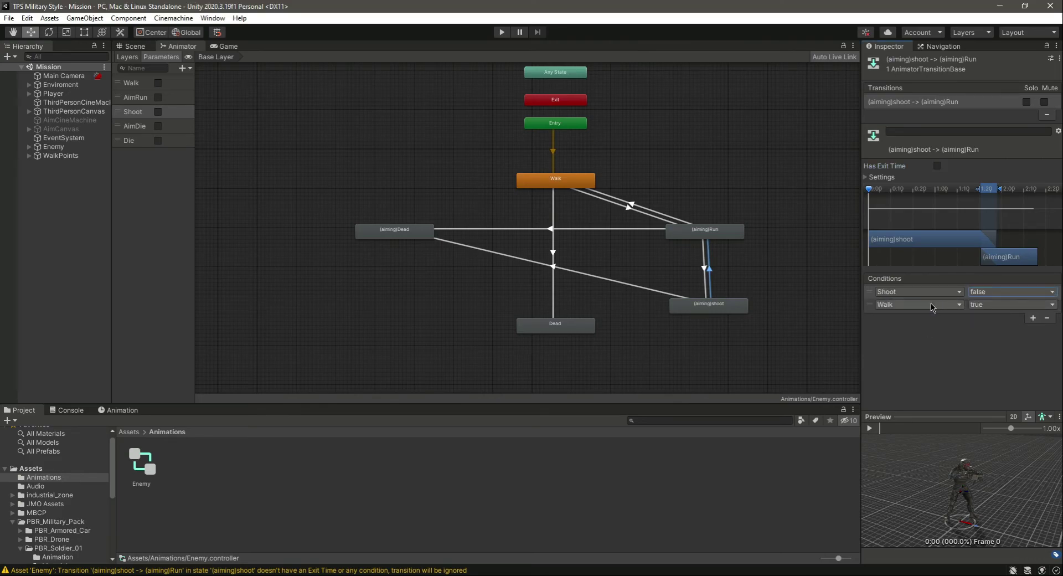
left_click(932, 305)
left_click(997, 329)
left_click(997, 304)
left_click(997, 329)
Add a third condition, AimRun is true, to the (aiming)shoot to (aiming)Run transition and preview the transition
left_click(1033, 320)
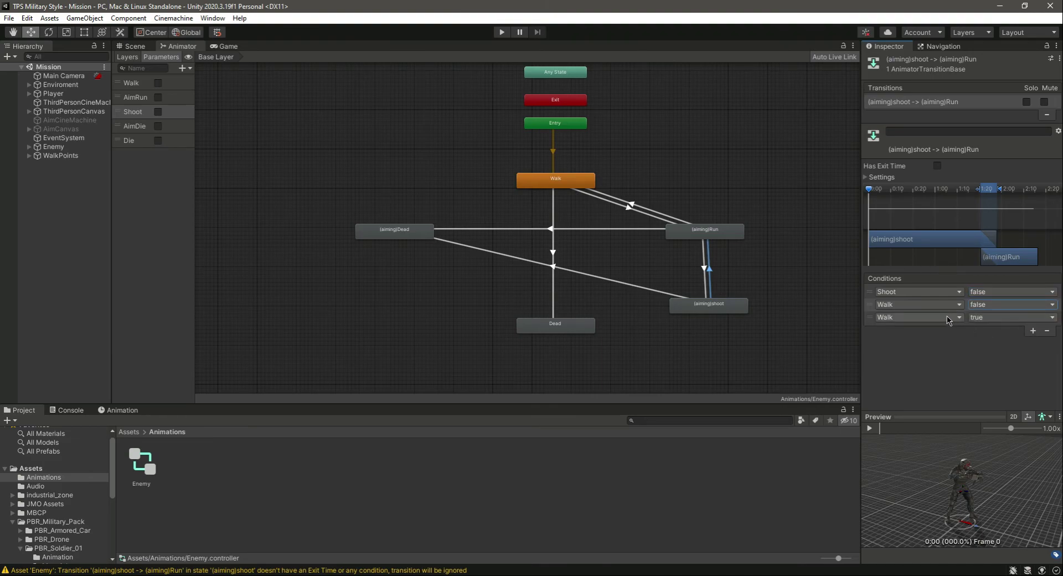
left_click(920, 316)
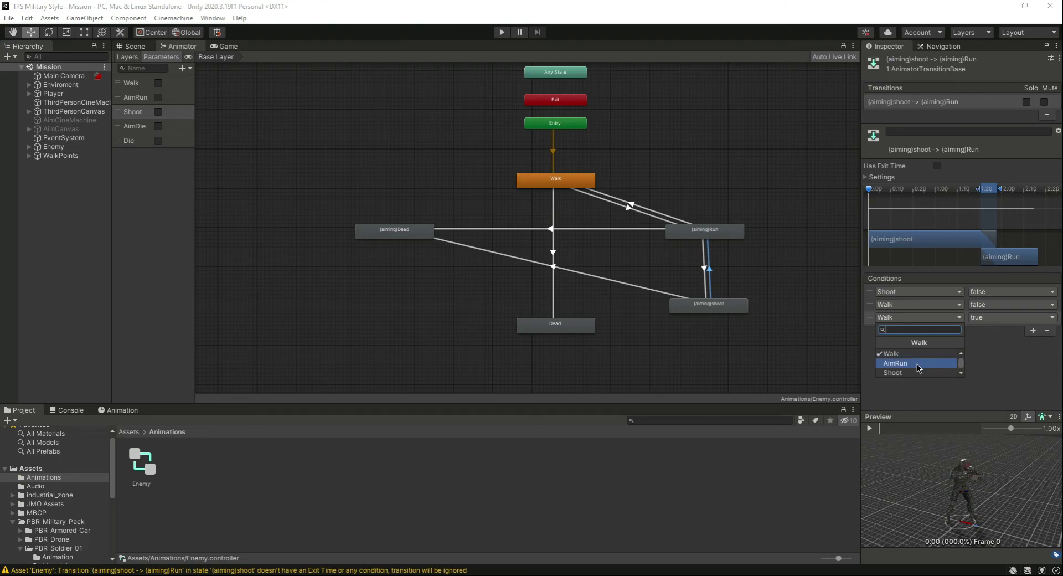
left_click(922, 364)
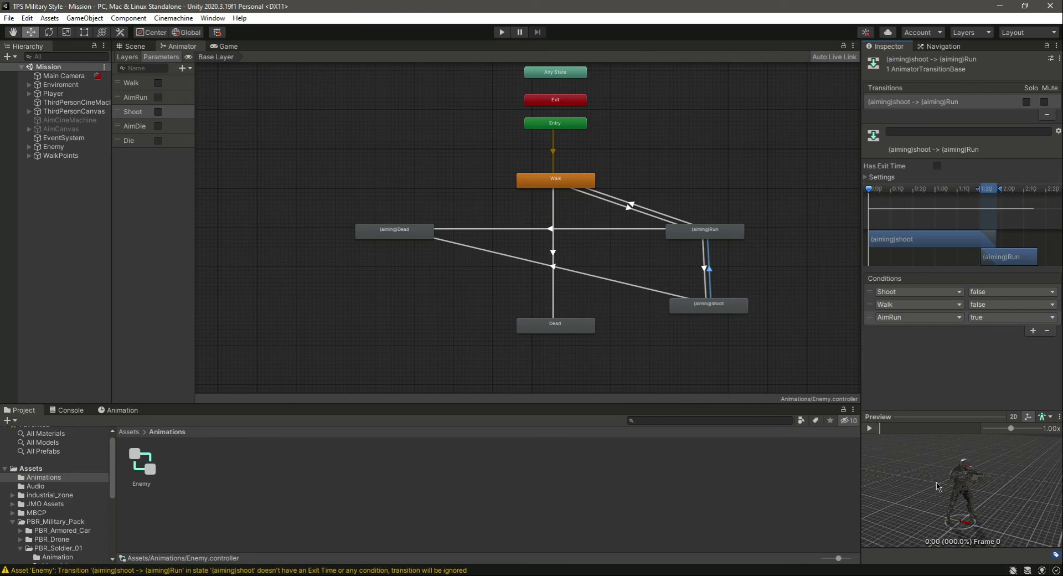
left_click(870, 429)
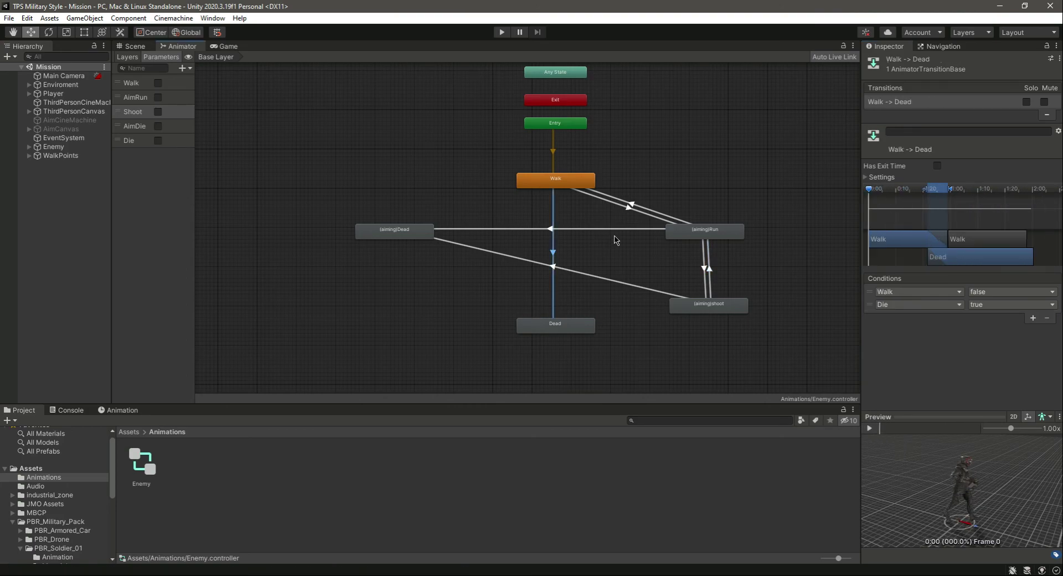
Disable exit time on the (aiming)Run to (aiming)Dead transition and add the condition AimDie is true
left_click(621, 235)
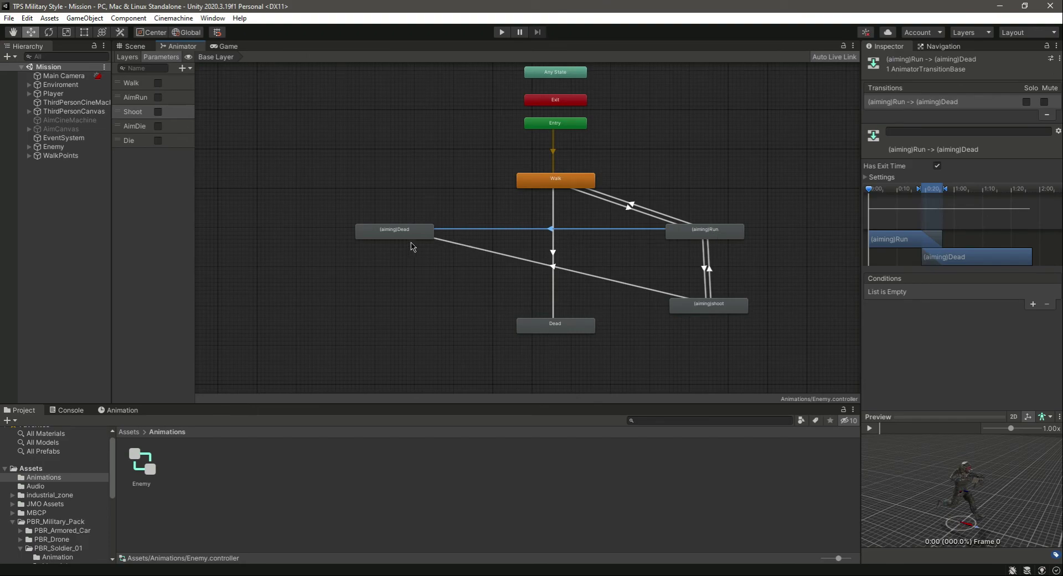
left_click(938, 165)
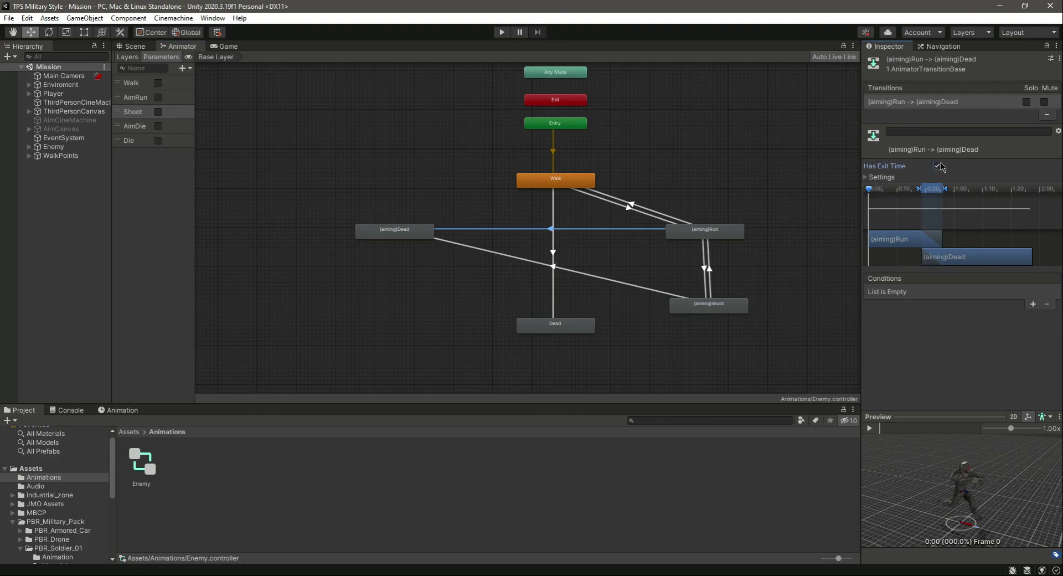
left_click(1033, 304)
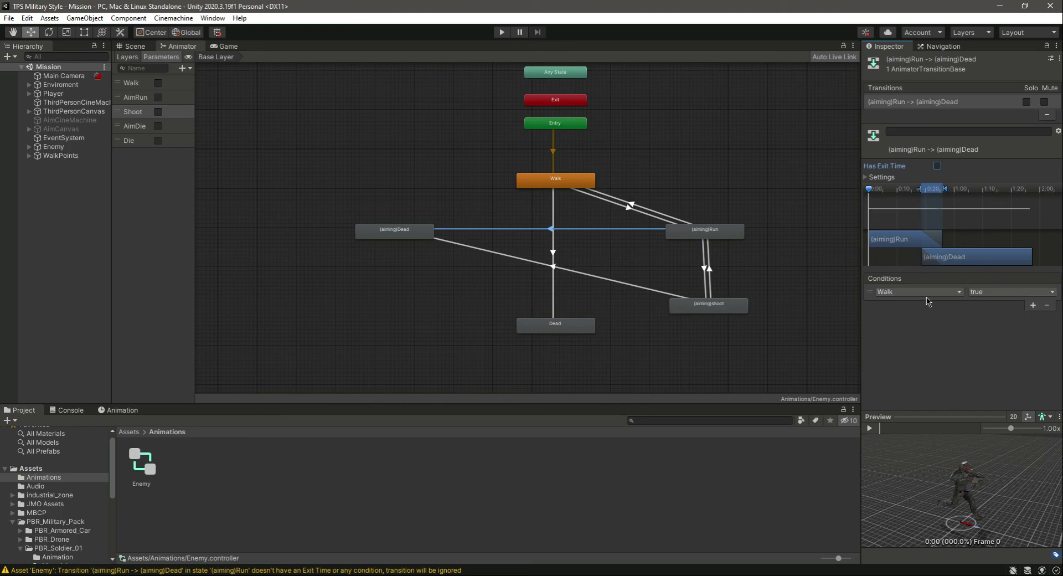
left_click(911, 291)
scroll(922, 342, "down", 2)
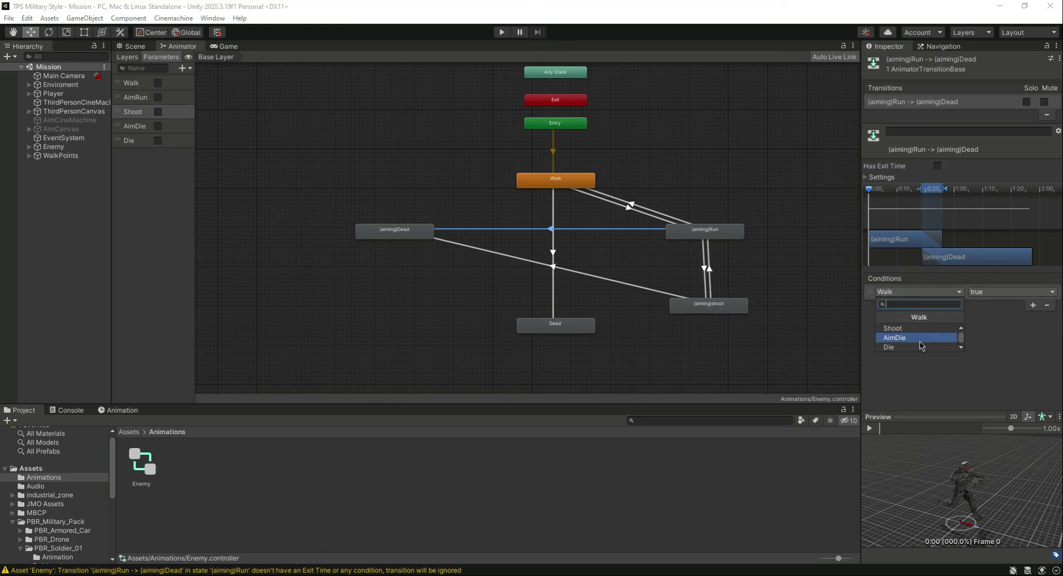
left_click(921, 340)
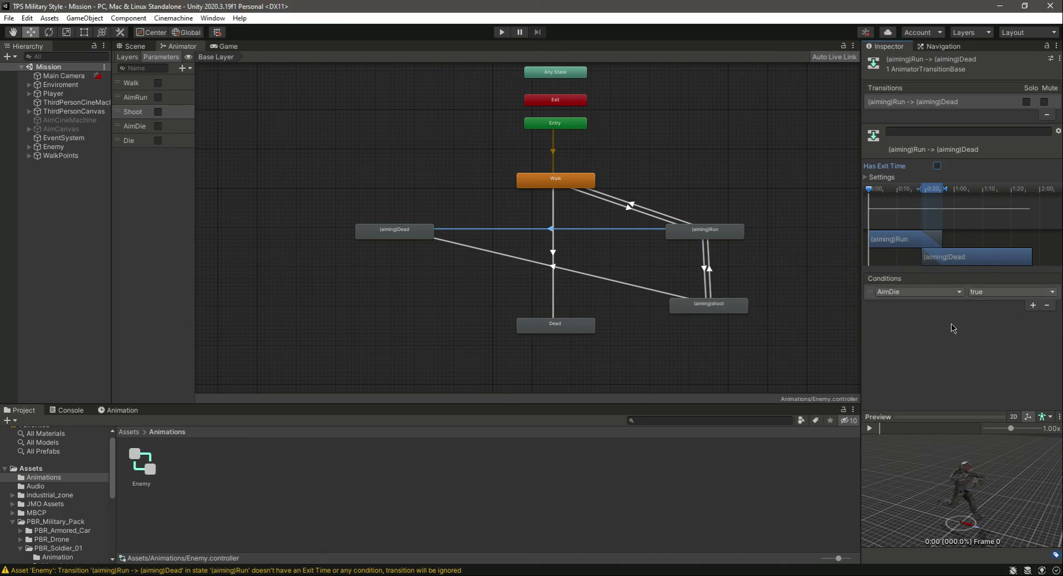
Add a second condition, AimRun is false, to the (aiming)Run to (aiming)Dead transition
left_click(1033, 305)
left_click(889, 305)
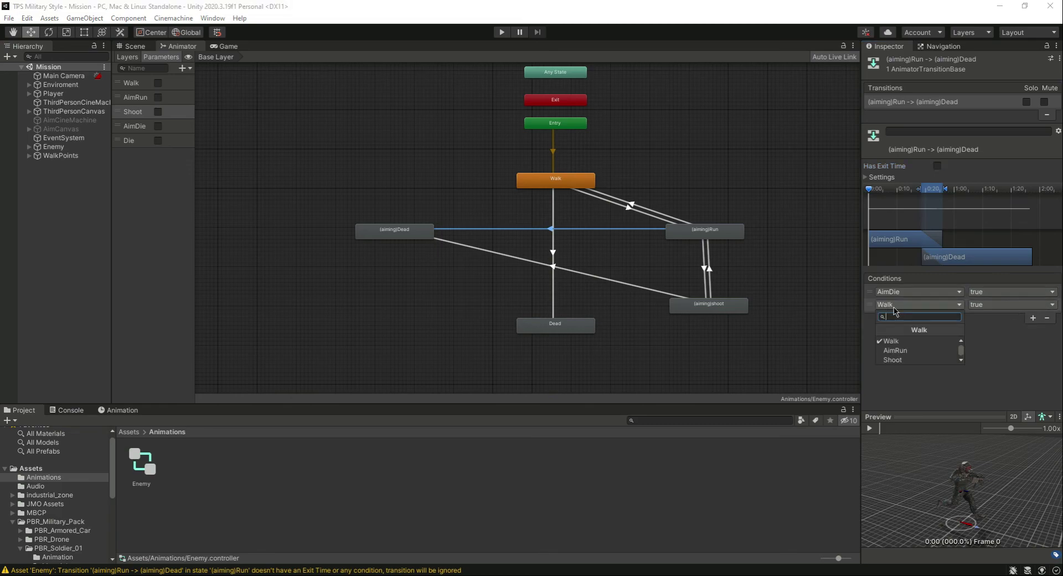
left_click(915, 351)
left_click(1012, 304)
left_click(992, 327)
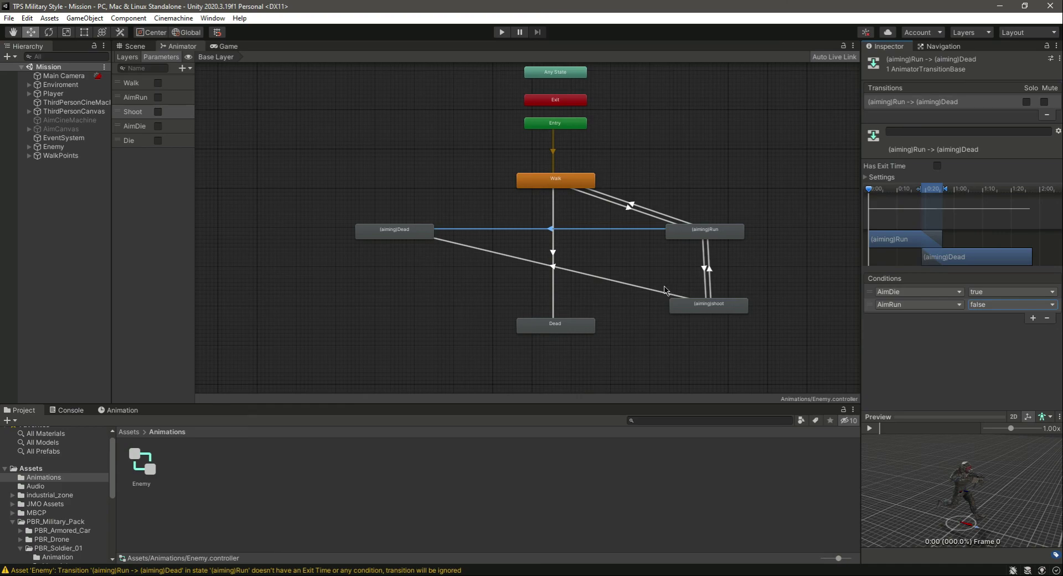
Disable exit time on the (aiming)shoot to (aiming)Dead transition and add the condition AimDie is true
left_click(649, 292)
left_click(937, 166)
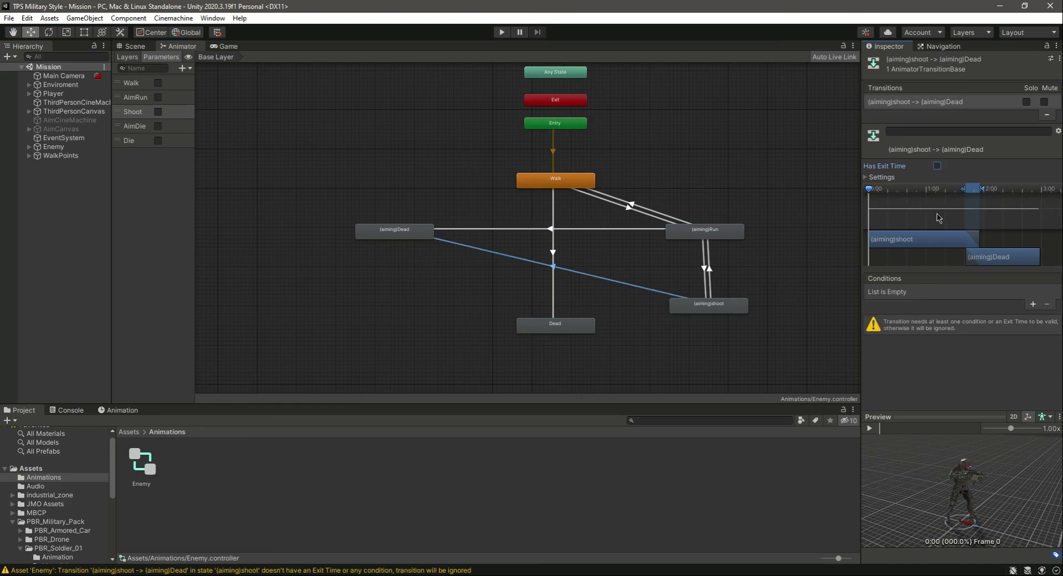
left_click(1033, 305)
left_click(918, 292)
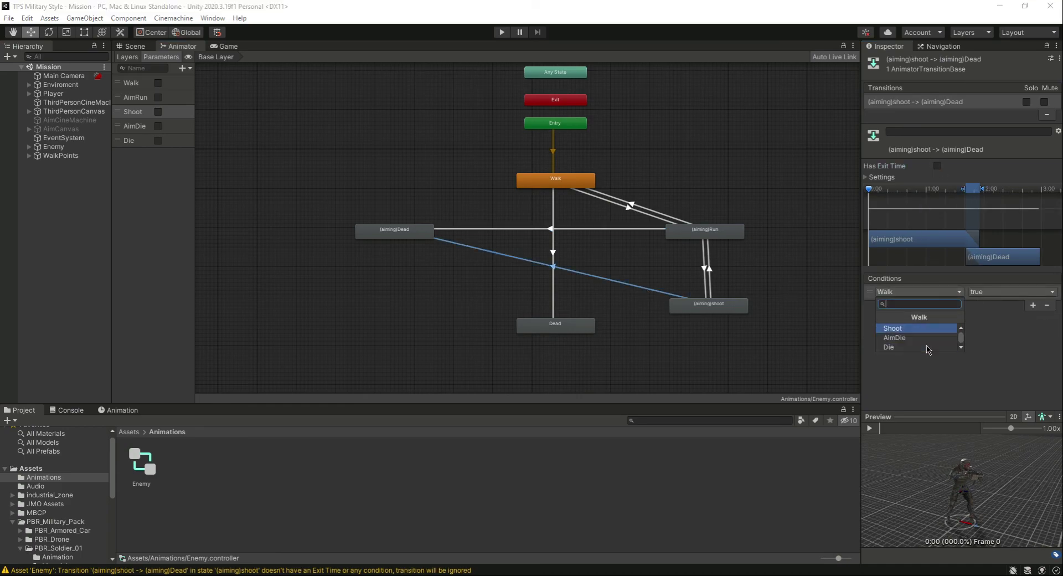
left_click(915, 339)
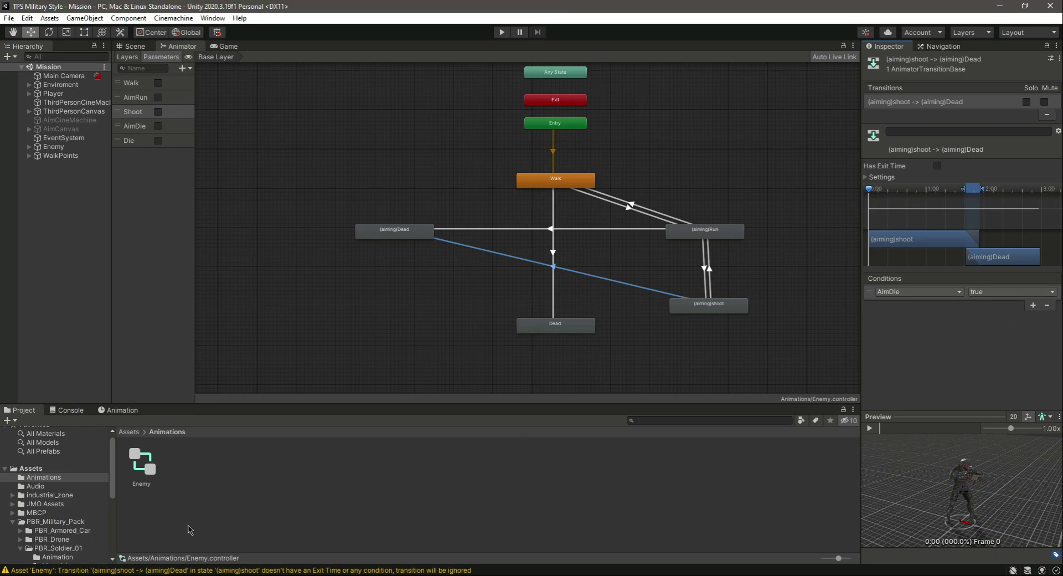
Dismiss the leftover transition warning and switch from the animator graph back to the Scene view
left_click(261, 570)
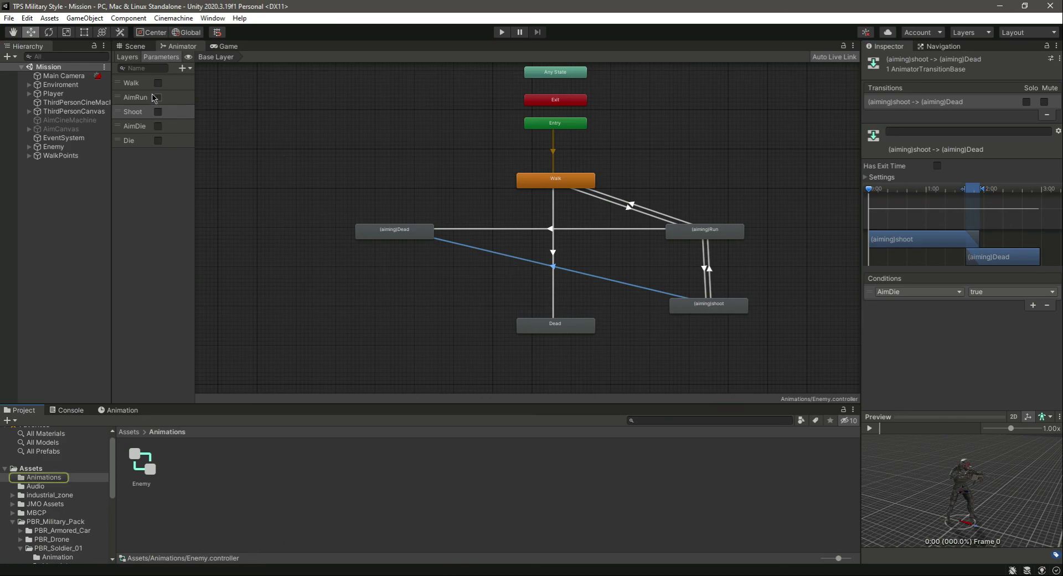
left_click(154, 235)
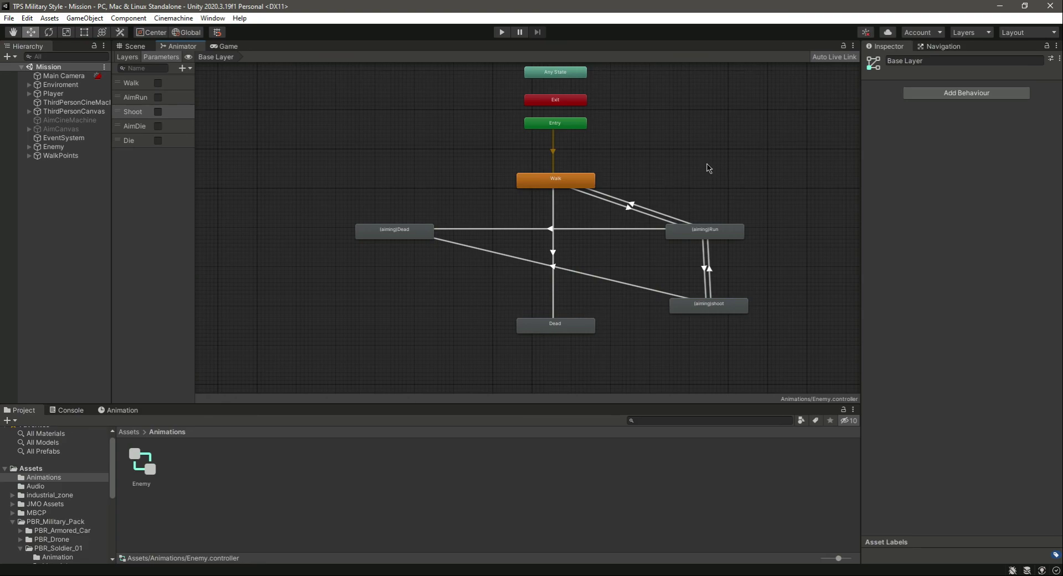
left_click(140, 48)
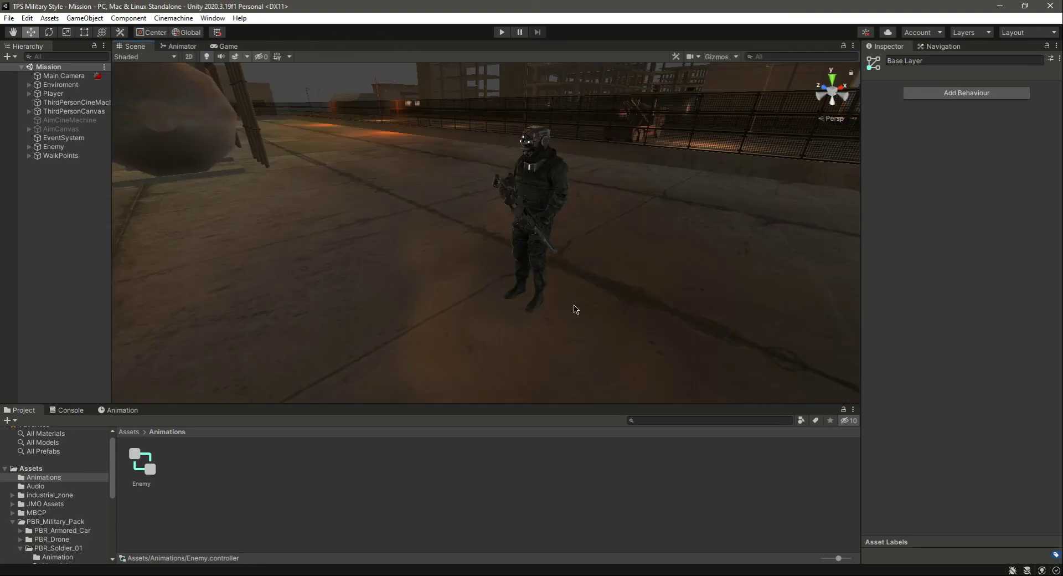